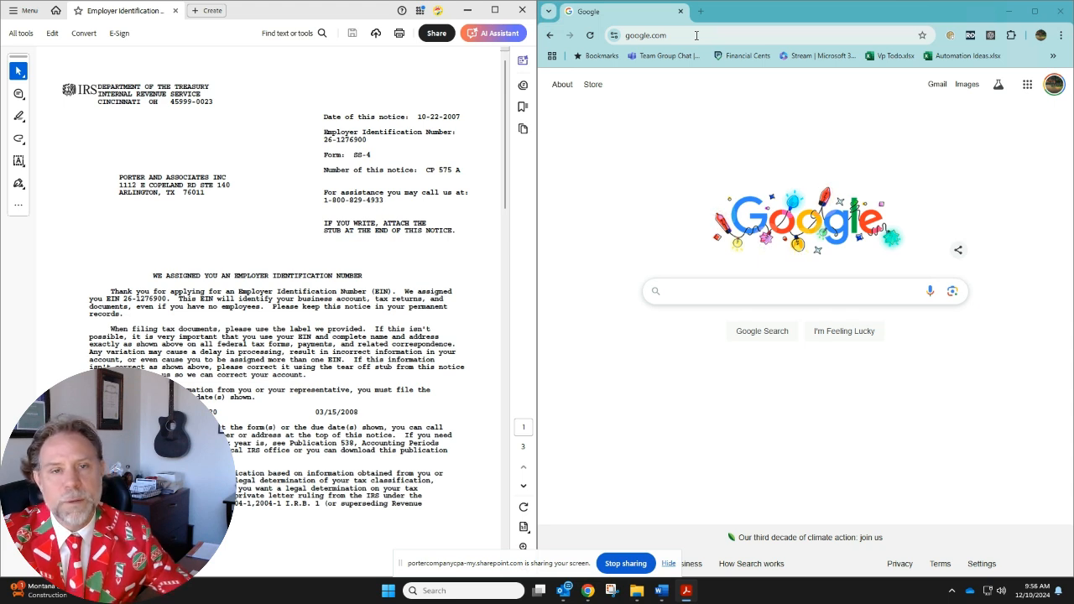
Switch to the BOI document in Word and make "before Jan 2024" in the due-date paragraph bold and underlined
click(695, 36)
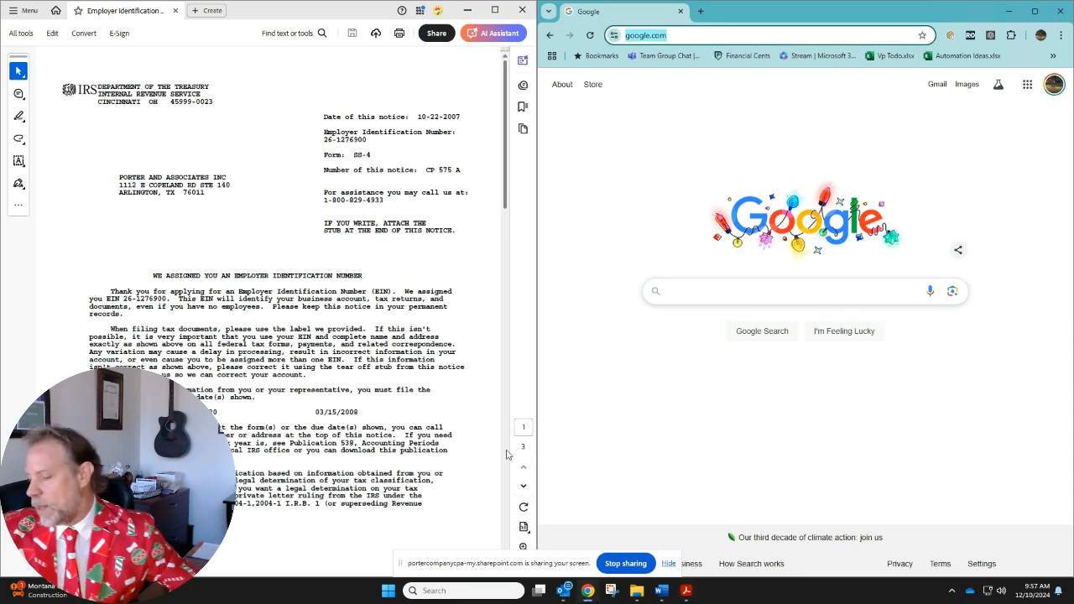
mouse_move(531, 598)
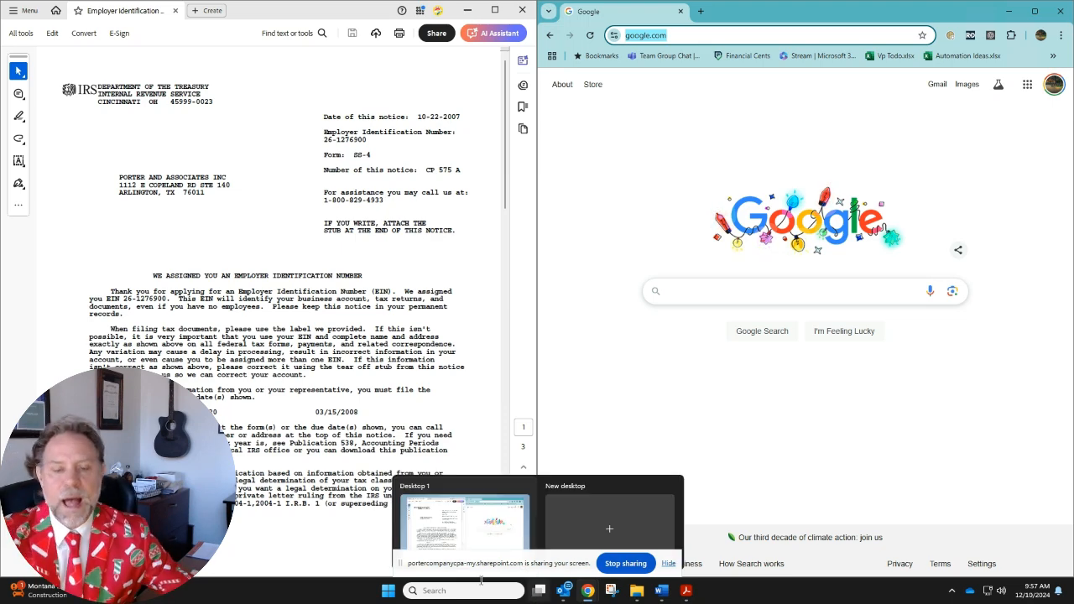
click(661, 590)
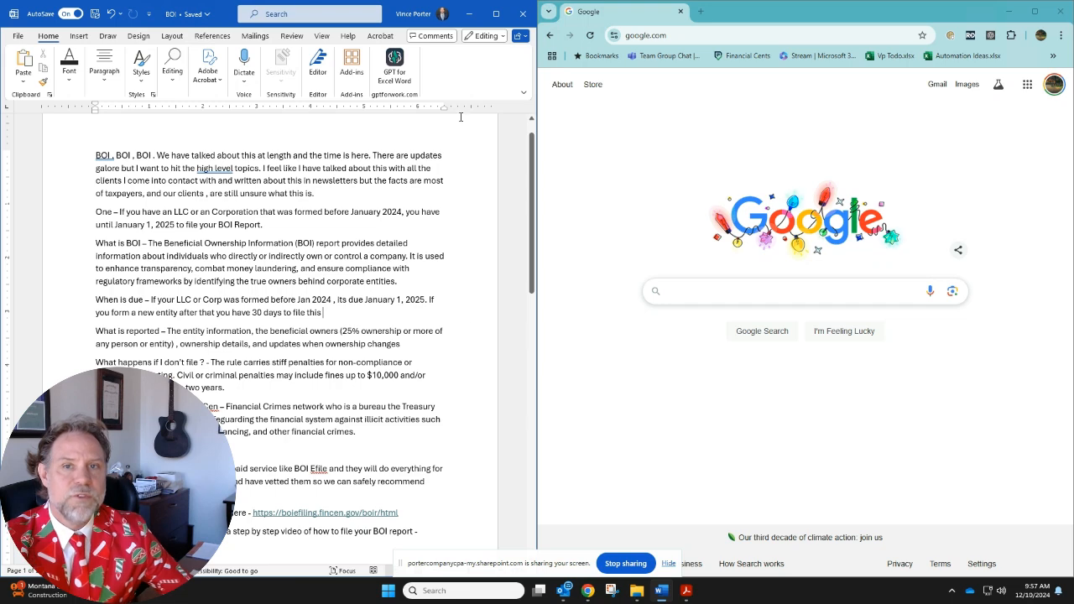
mouse_move(341, 318)
mouse_down()
mouse_move(307, 313)
mouse_move(299, 296)
mouse_move(272, 301)
mouse_move(332, 301)
mouse_up()
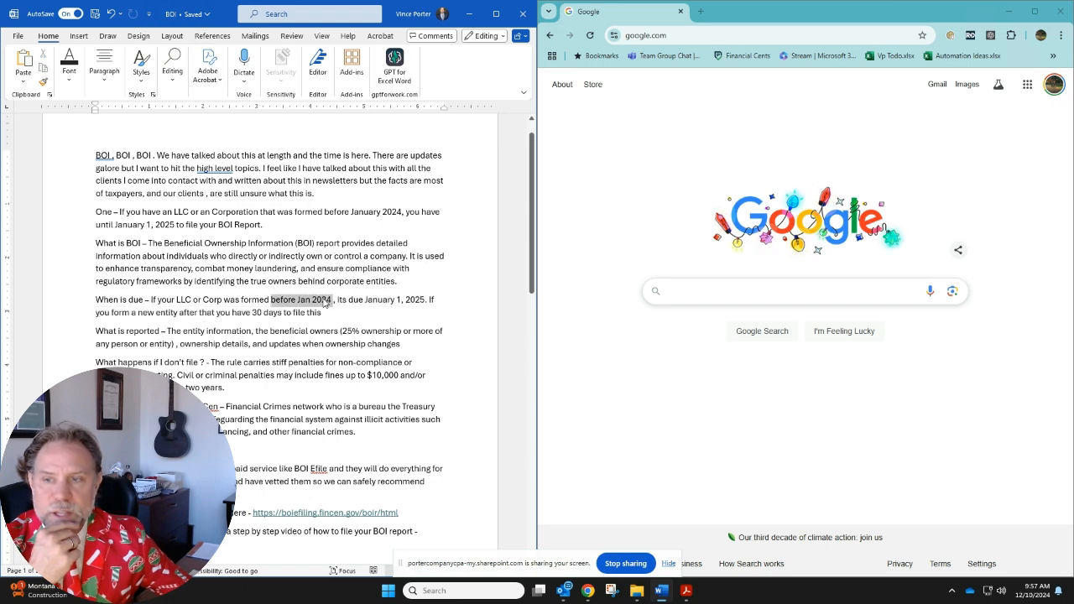
click(68, 73)
click(64, 128)
click(93, 128)
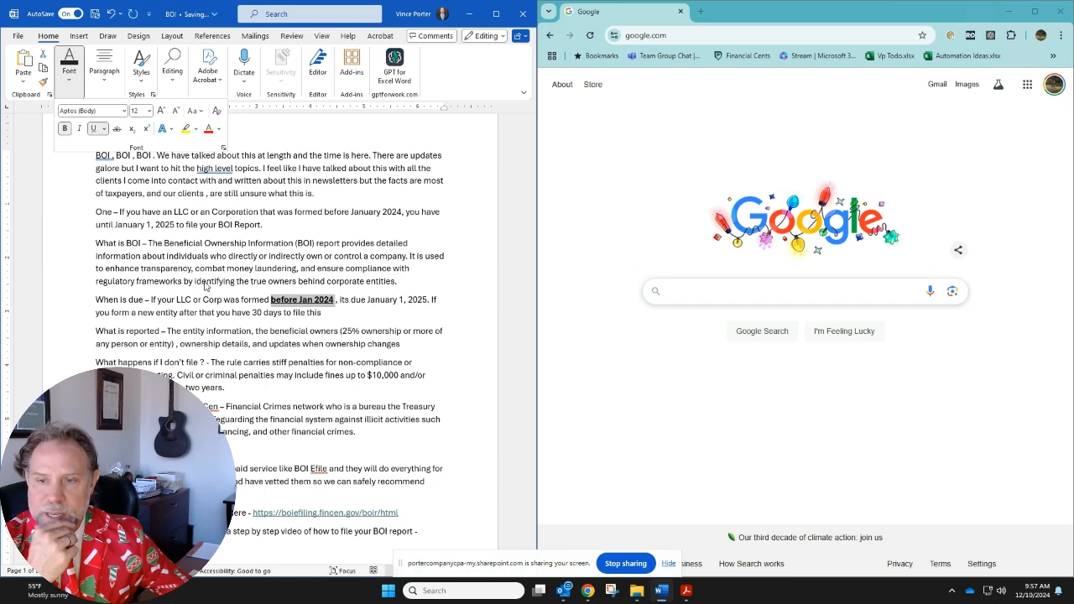
click(352, 316)
click(353, 314)
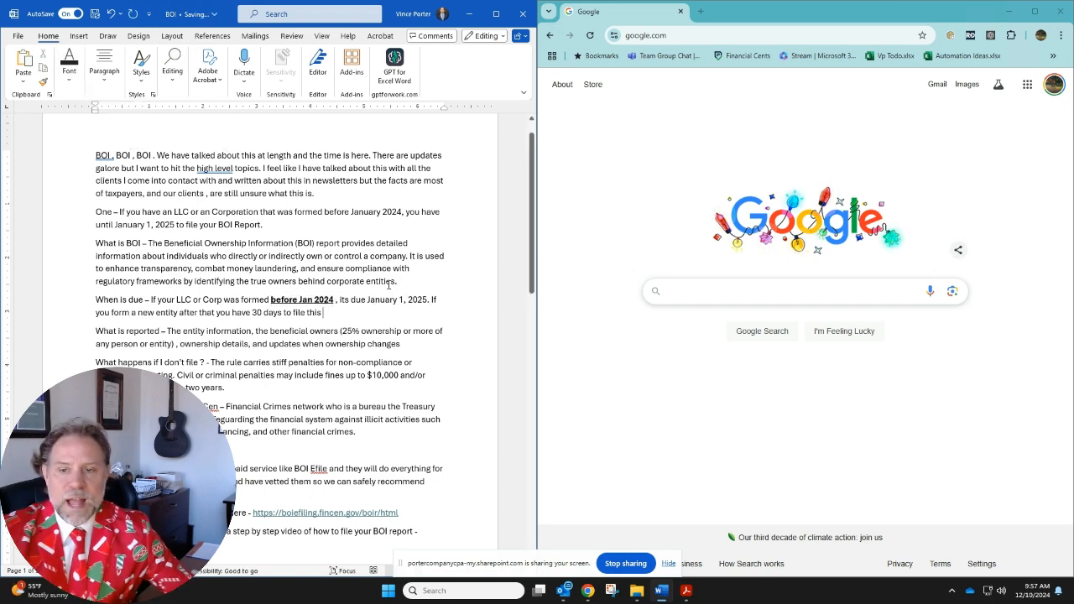
scroll(445, 441, down, 2)
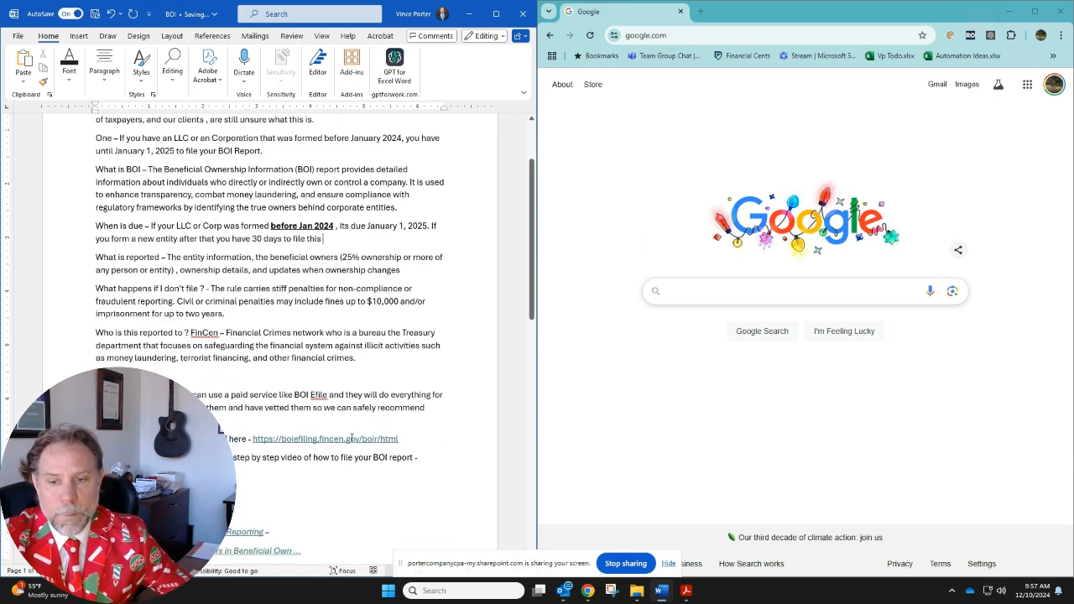
drag(399, 439, 252, 440)
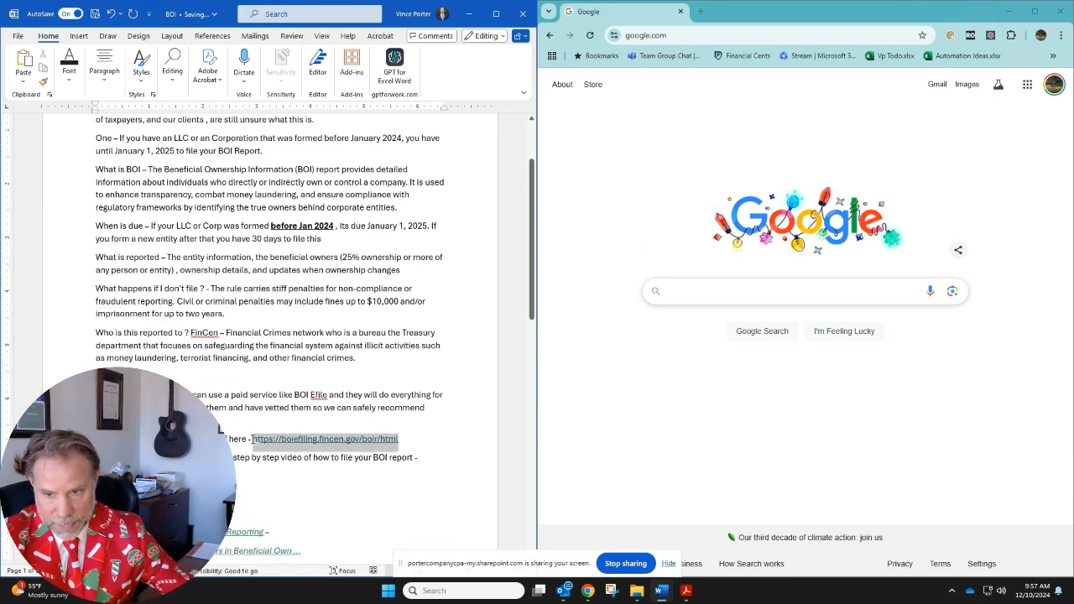
key(ctrl+c)
click(700, 11)
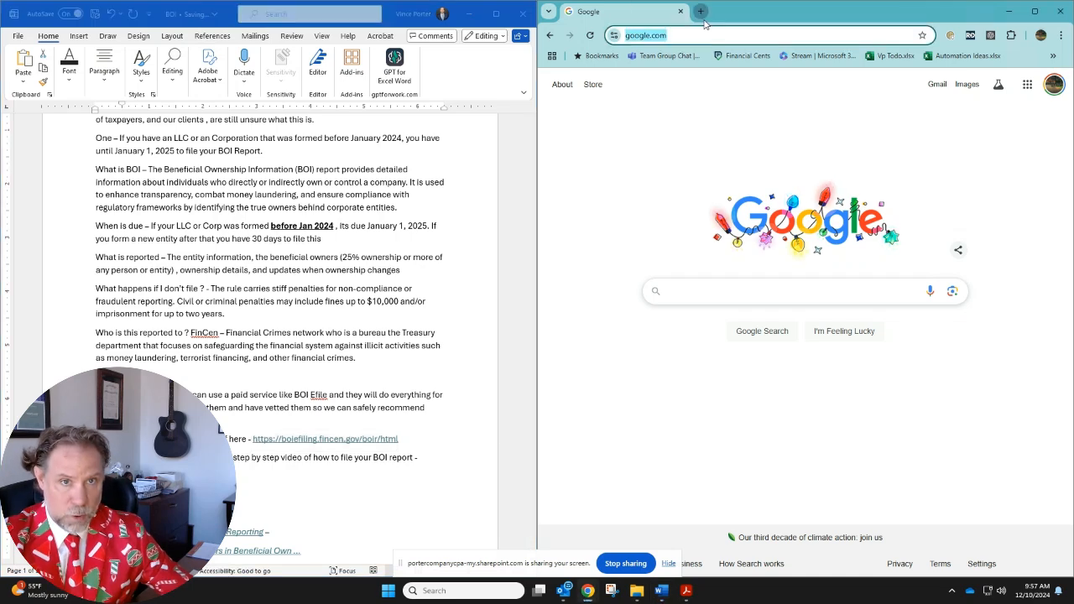
key(ctrl+v)
key(Return)
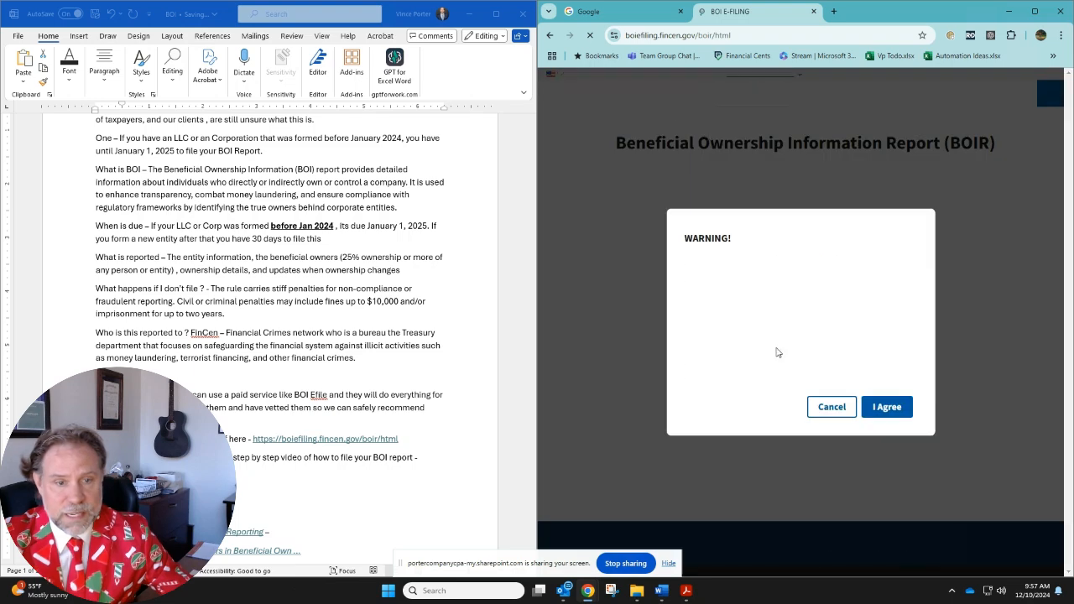
click(887, 407)
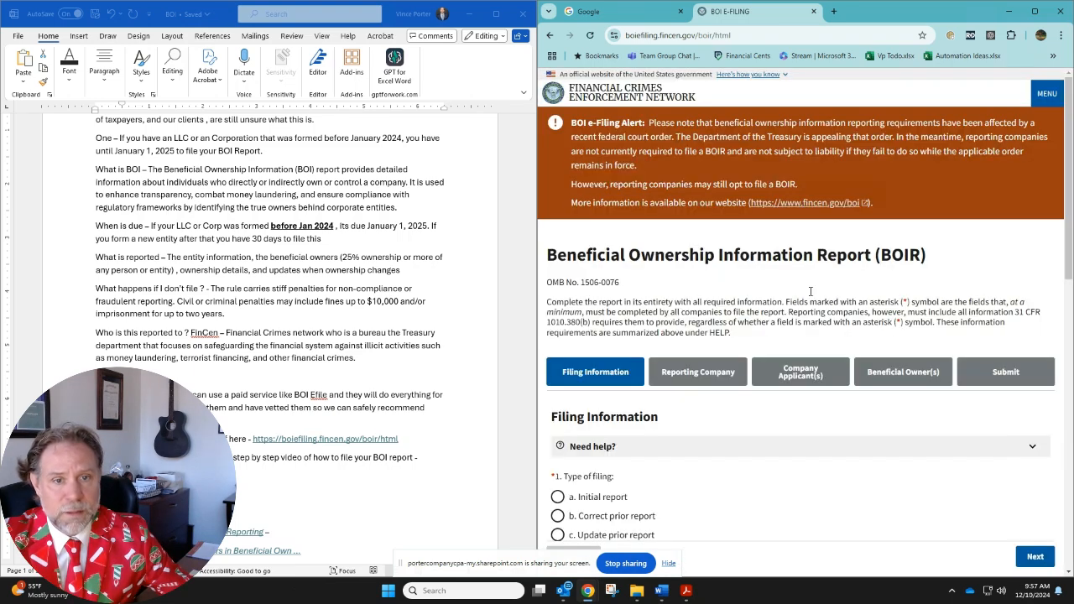
key(alt+Tab)
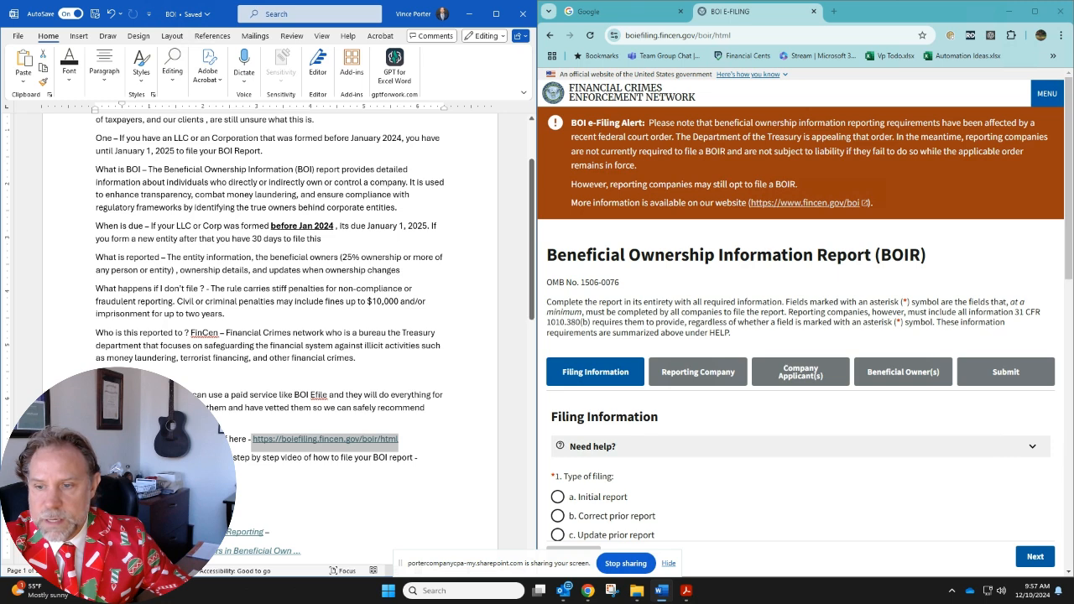
click(406, 420)
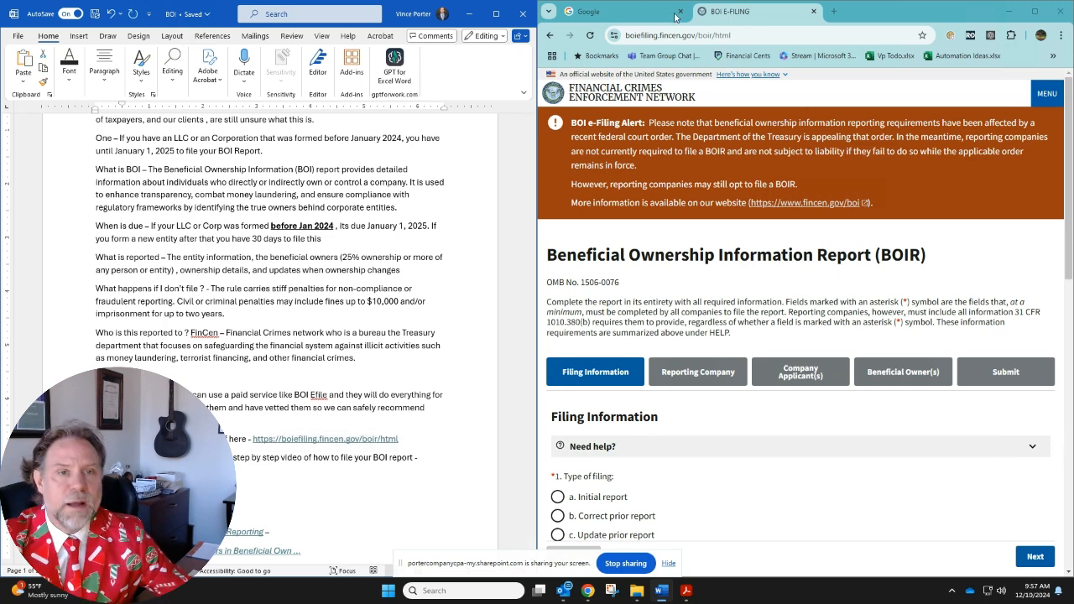
click(743, 35)
text(BOI Efile)
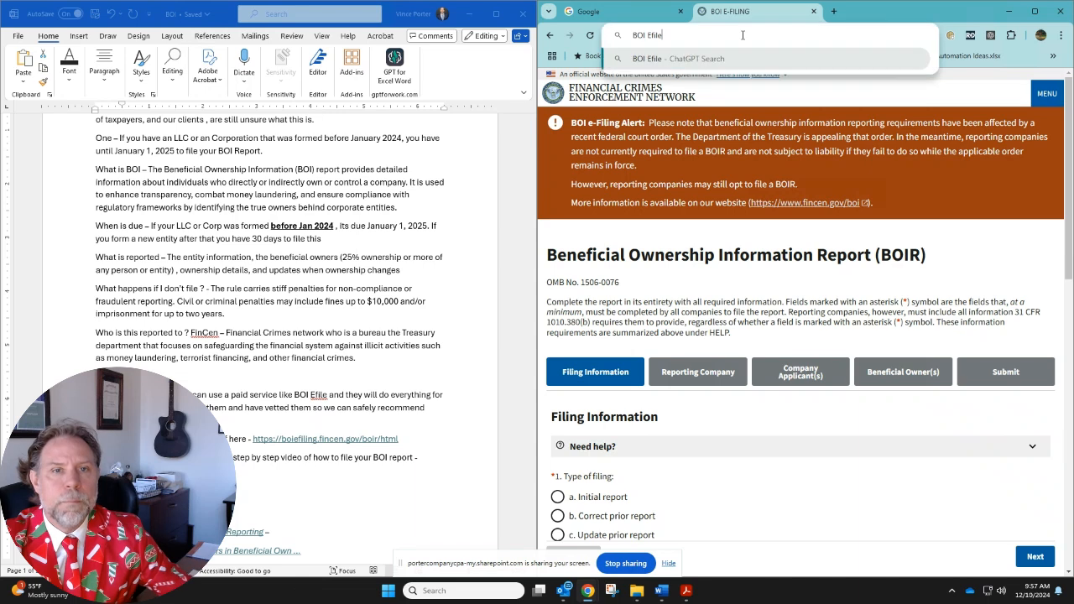
Copy the document's BOI Efile hyperlink, open it in Chrome, and start the form to review the information needed
right_click(146, 422)
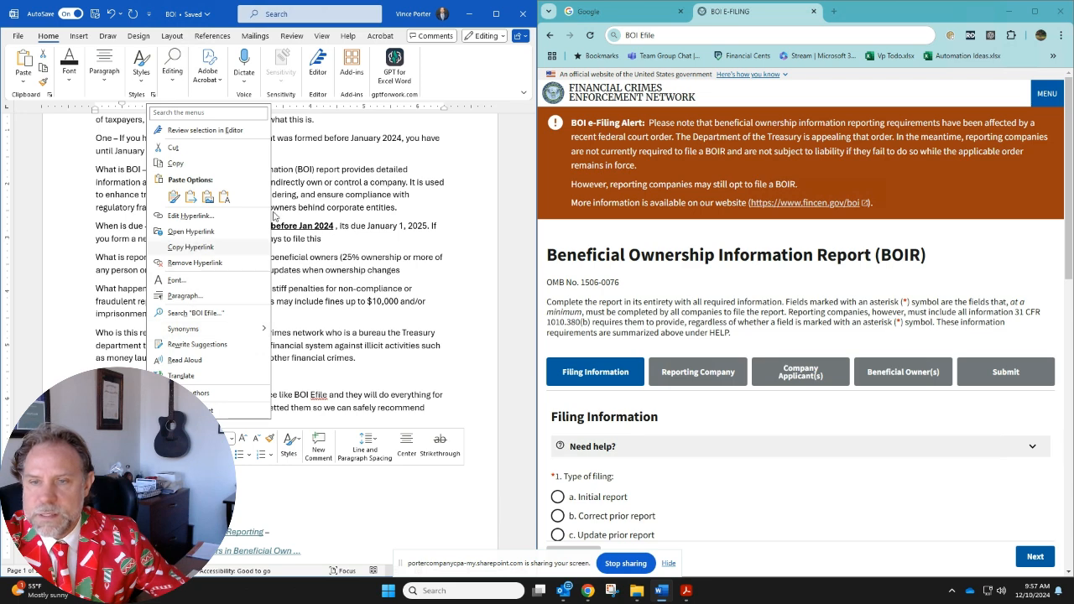
click(190, 247)
key(alt+Tab)
key(ctrl+v)
key(Return)
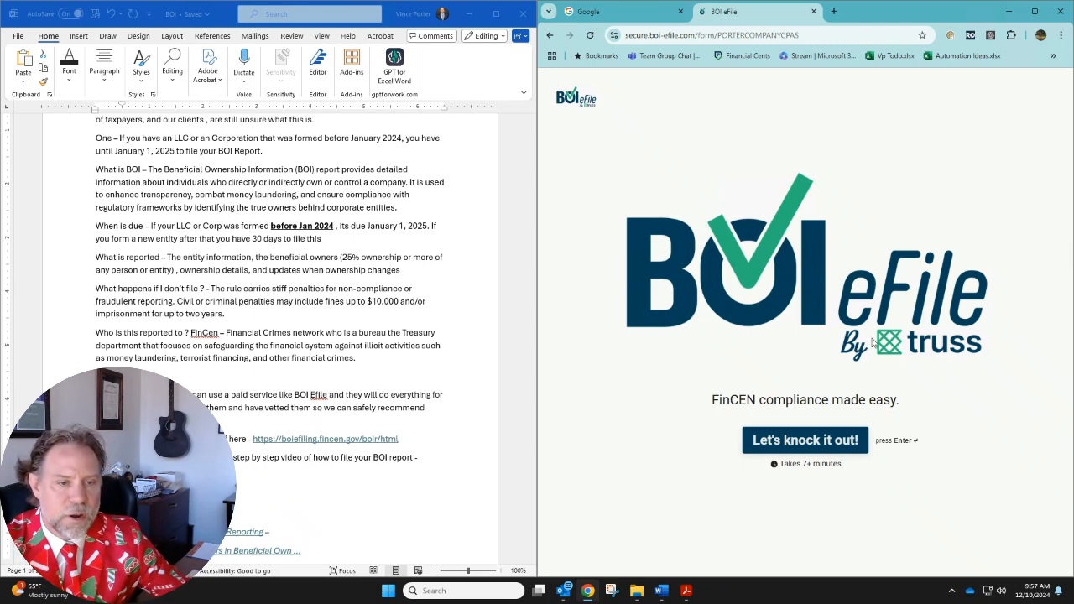
click(834, 445)
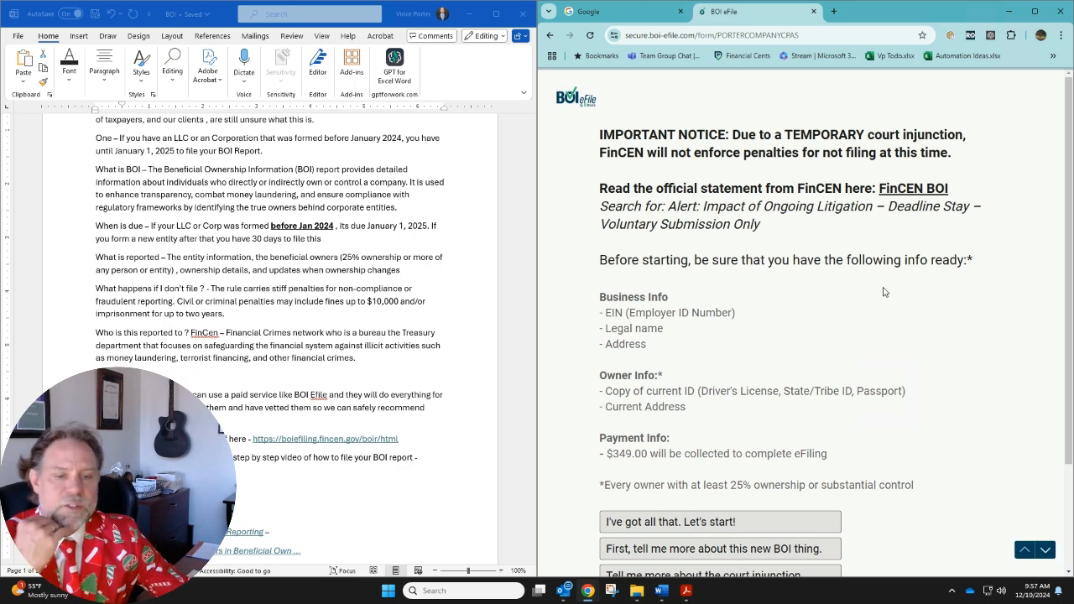
scroll(873, 344, down, 2)
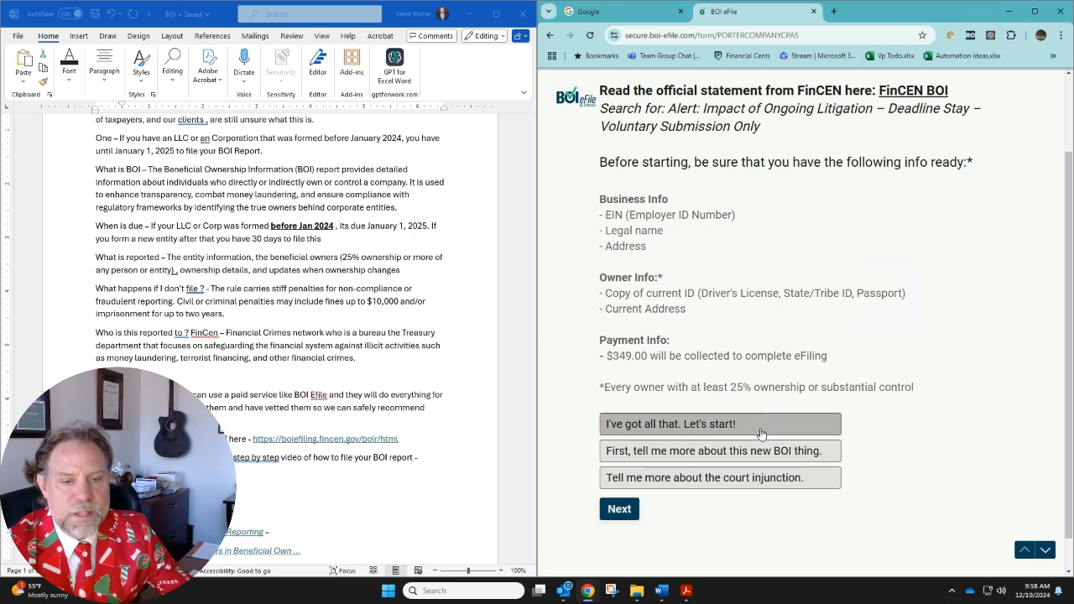
Search Google for "boi reporting" in the first browser tab and bring the Word document back beside the results
click(637, 18)
click(472, 14)
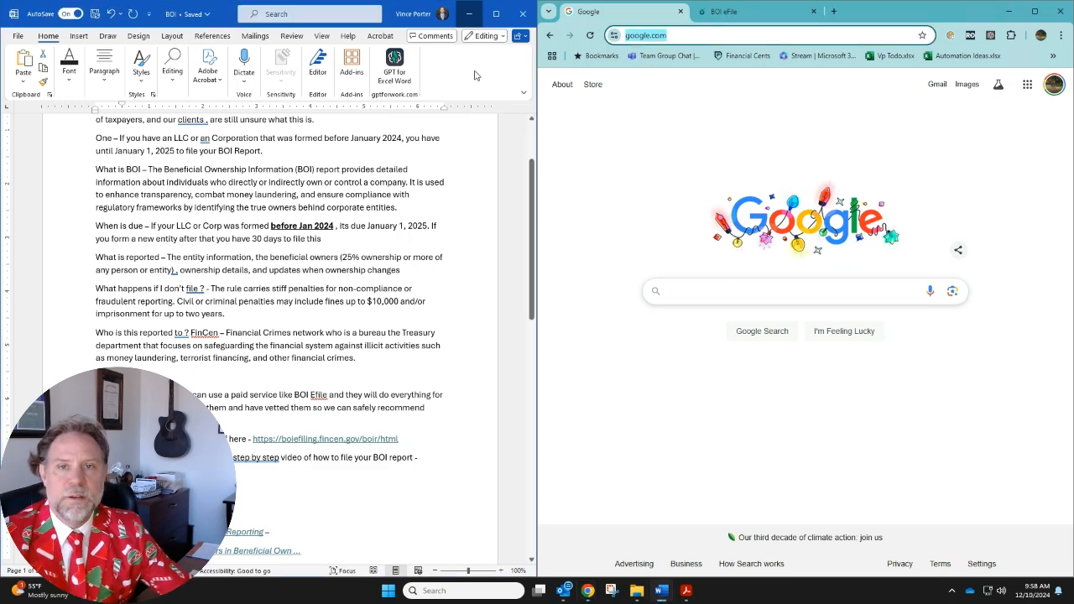
click(787, 291)
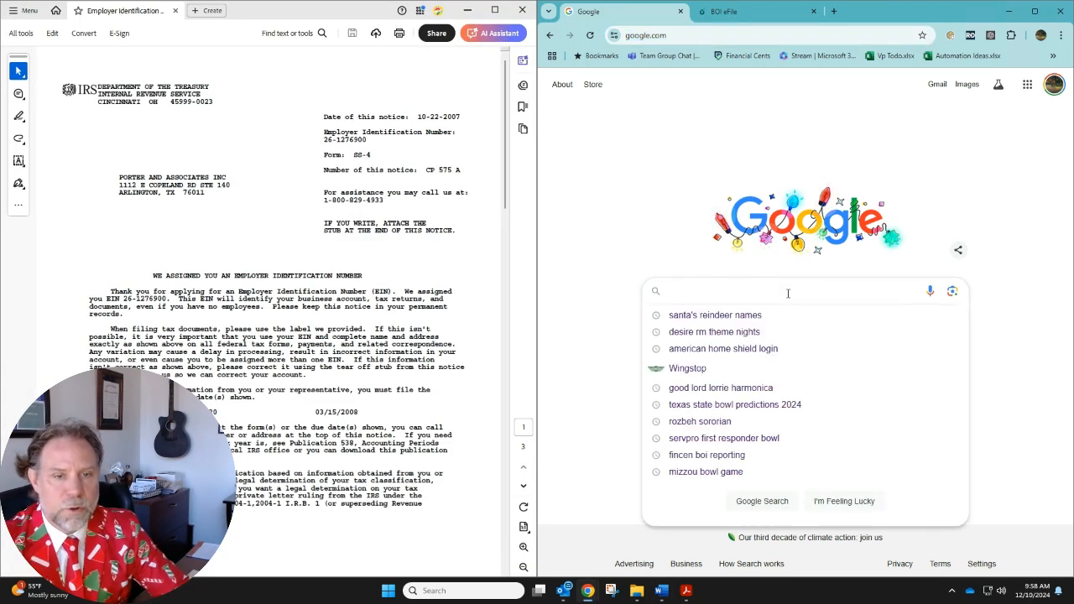
text(boi)
key(Down)
key(Return)
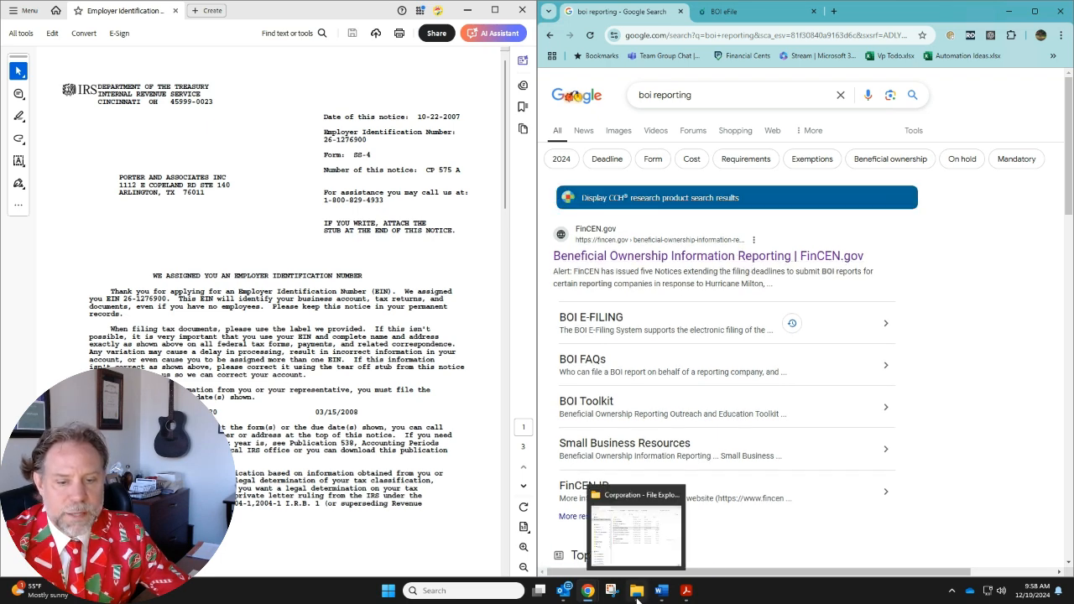
click(661, 590)
click(329, 461)
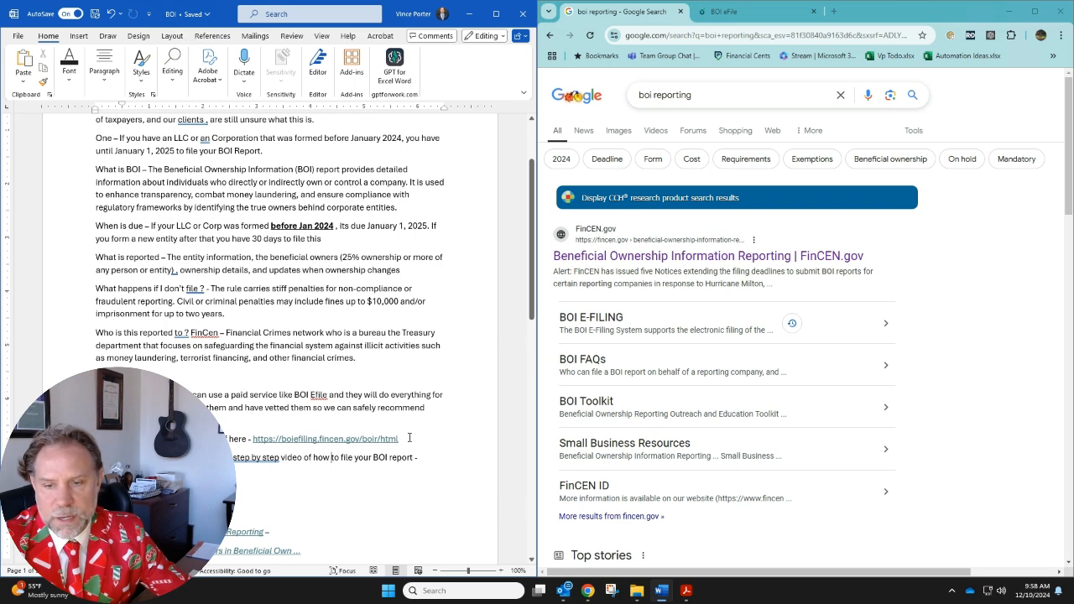
Open the FinCEN.gov Beneficial Ownership Information Reporting result, maximize the browser, and look over the BOI page's filing options and alerts
click(671, 260)
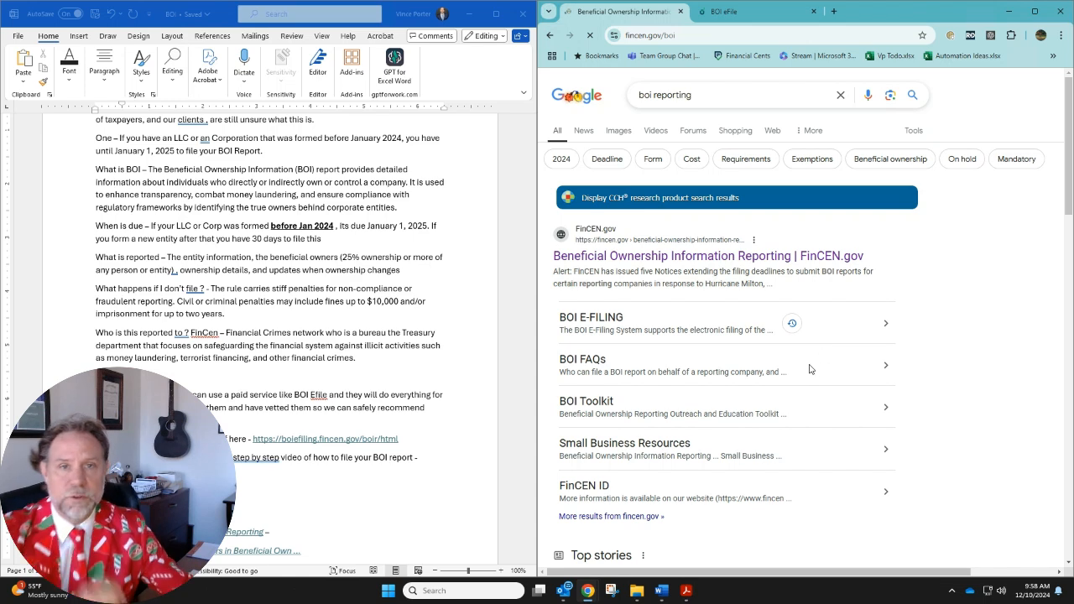
click(1035, 11)
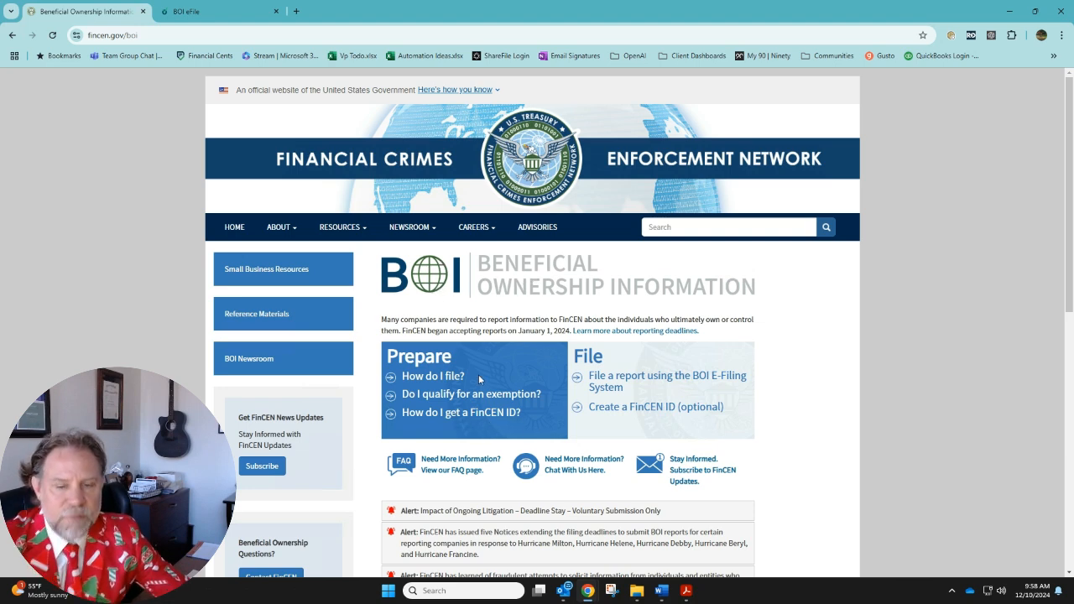
scroll(806, 495, down, 2)
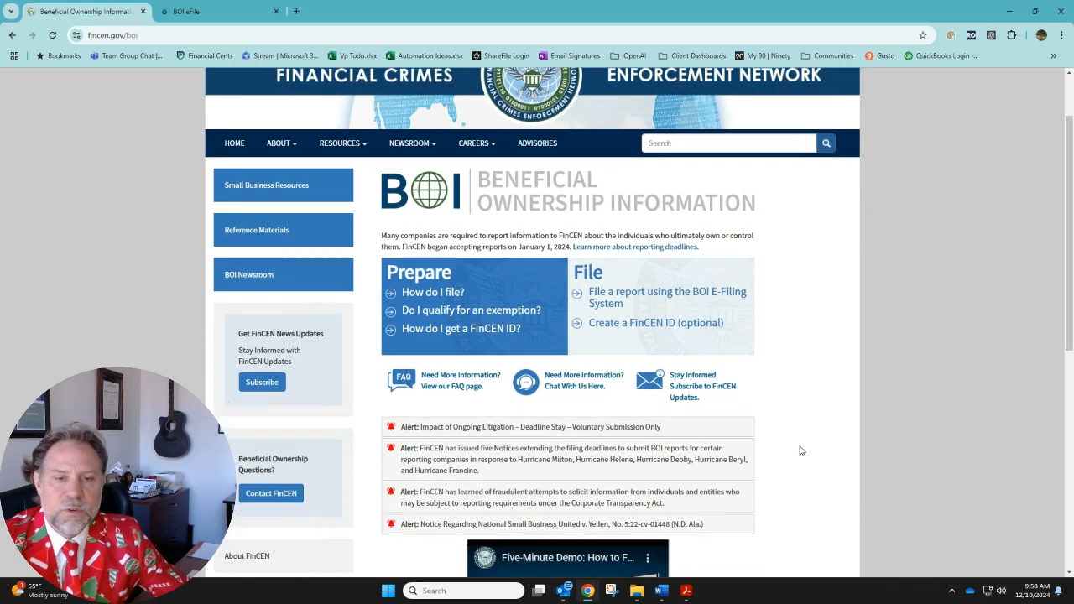
scroll(823, 489, up, 2)
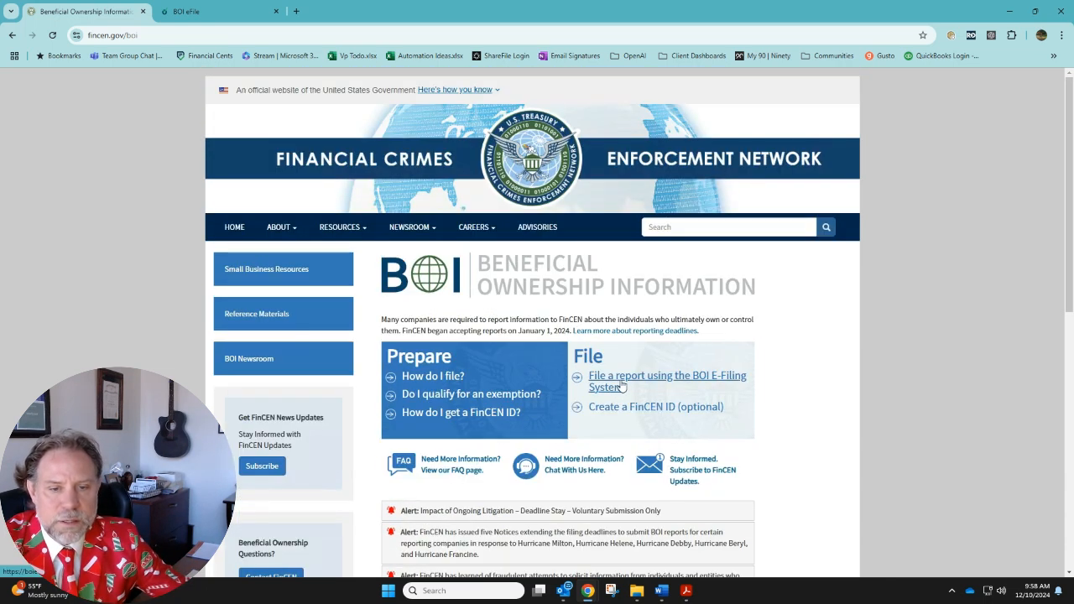
Go to the BOI E-Filing System, get started with a BOIR, and choose to prepare and submit the online BOIR
click(612, 384)
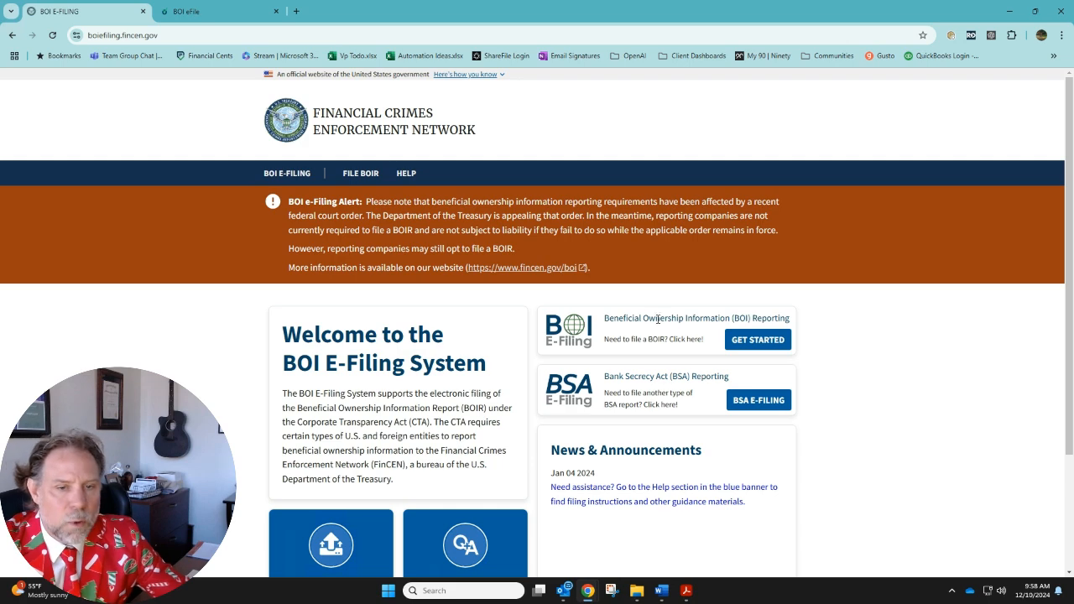
click(753, 341)
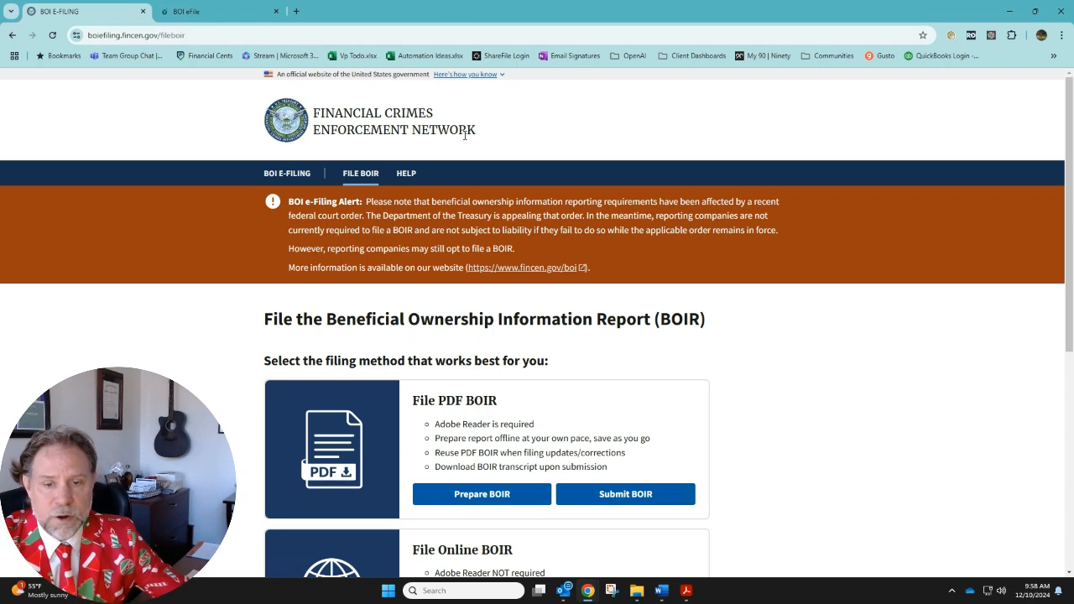
scroll(495, 419, down, 3)
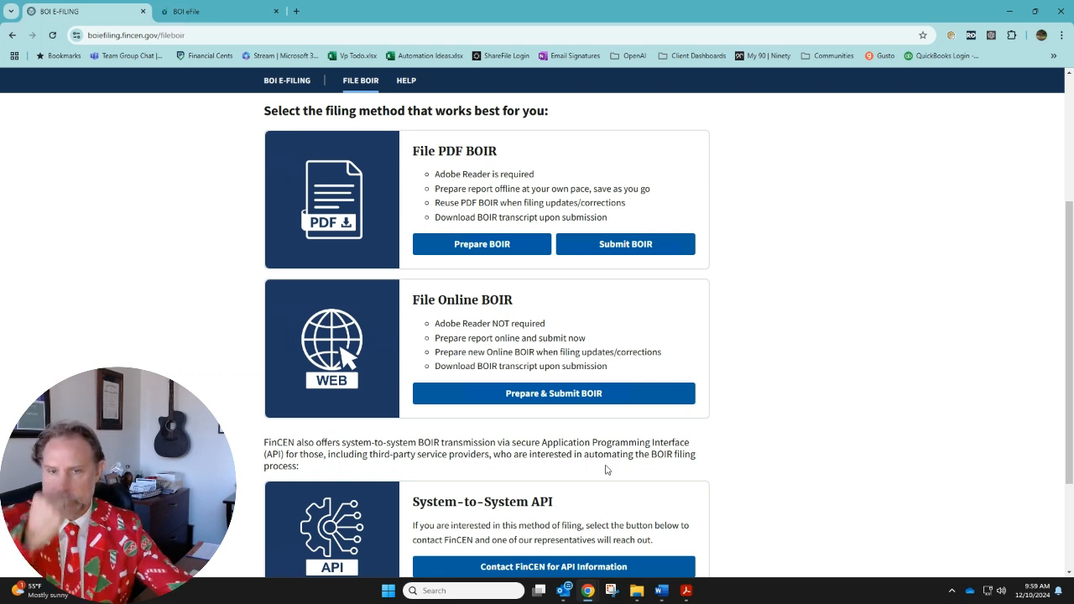
triple_click(476, 302)
click(529, 398)
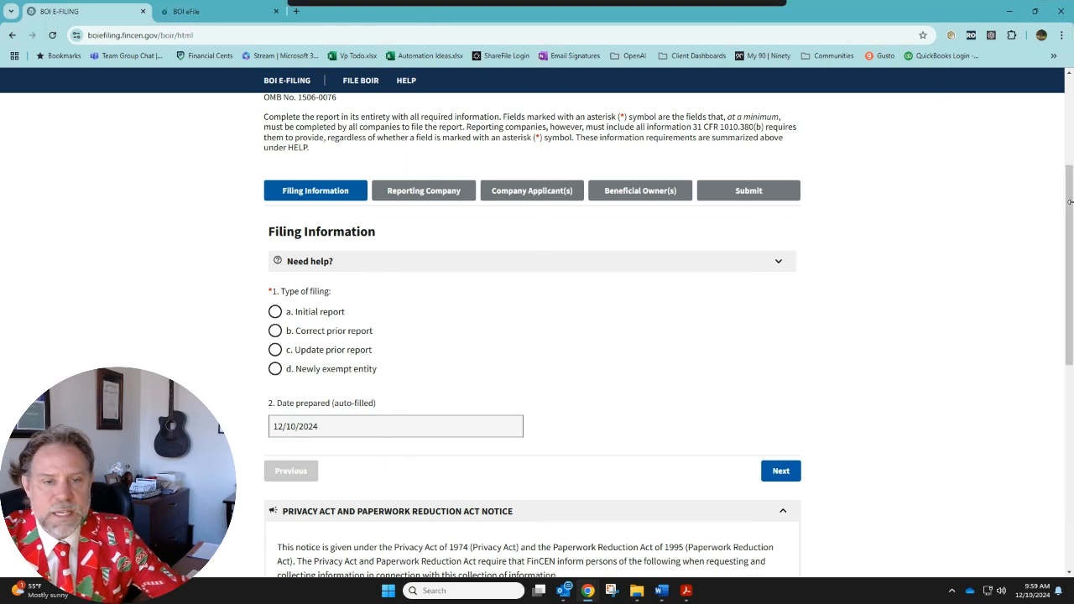
Place the browser beside the IRS employer identification notice in Acrobat and set the type of filing to Initial report
double_click(420, 17)
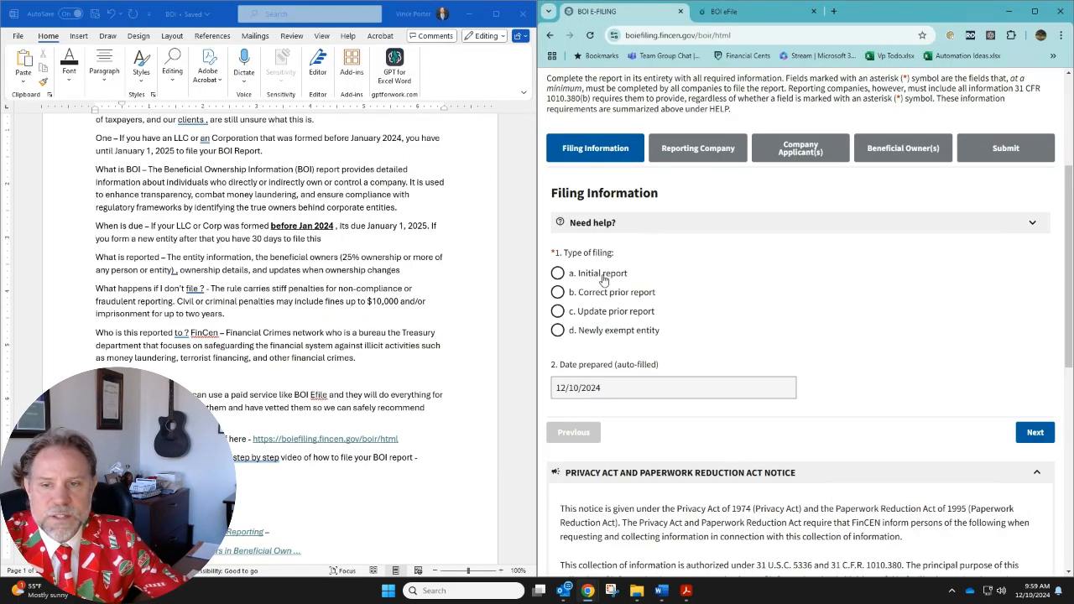
click(685, 591)
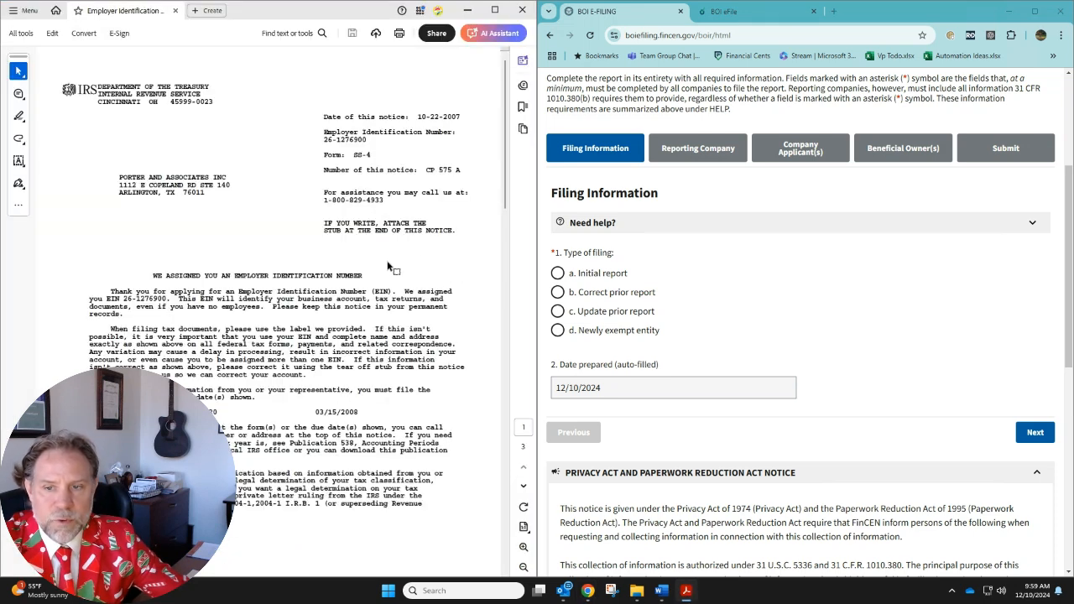
click(557, 274)
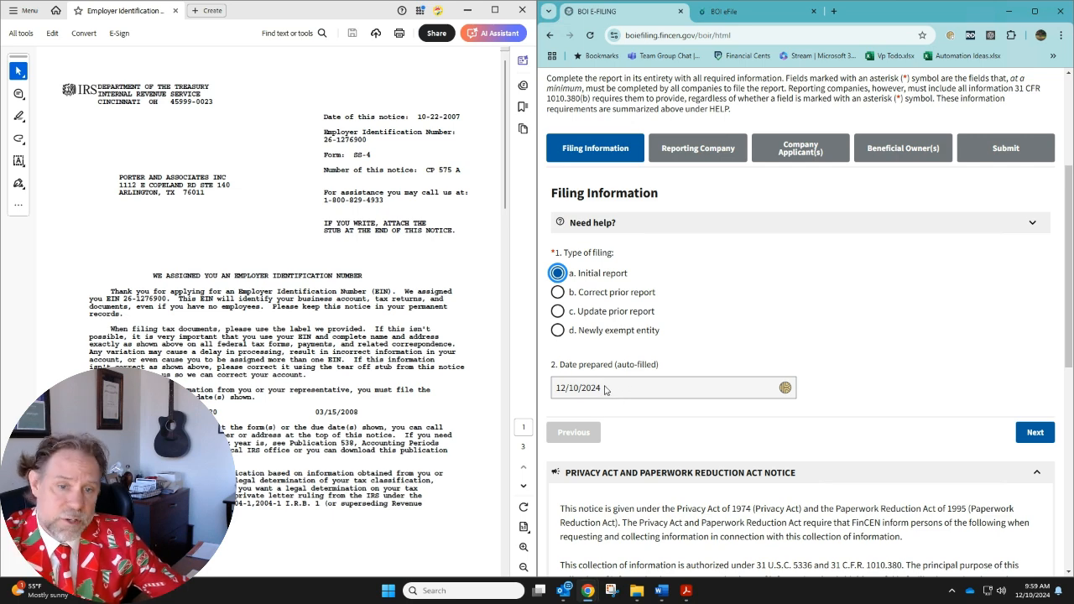
scroll(802, 417, down, 2)
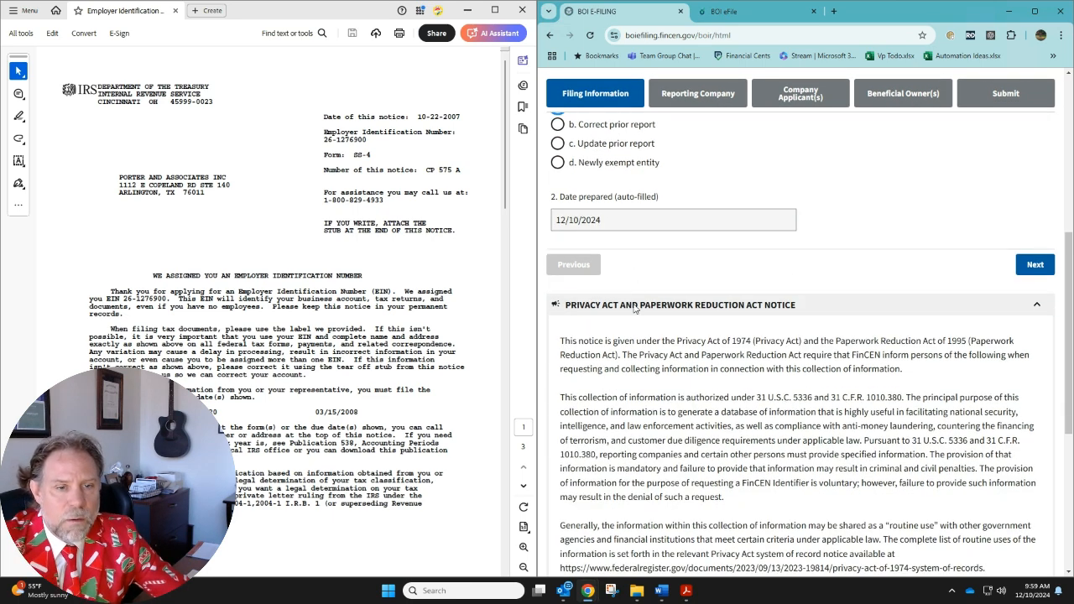
scroll(700, 395, down, 4)
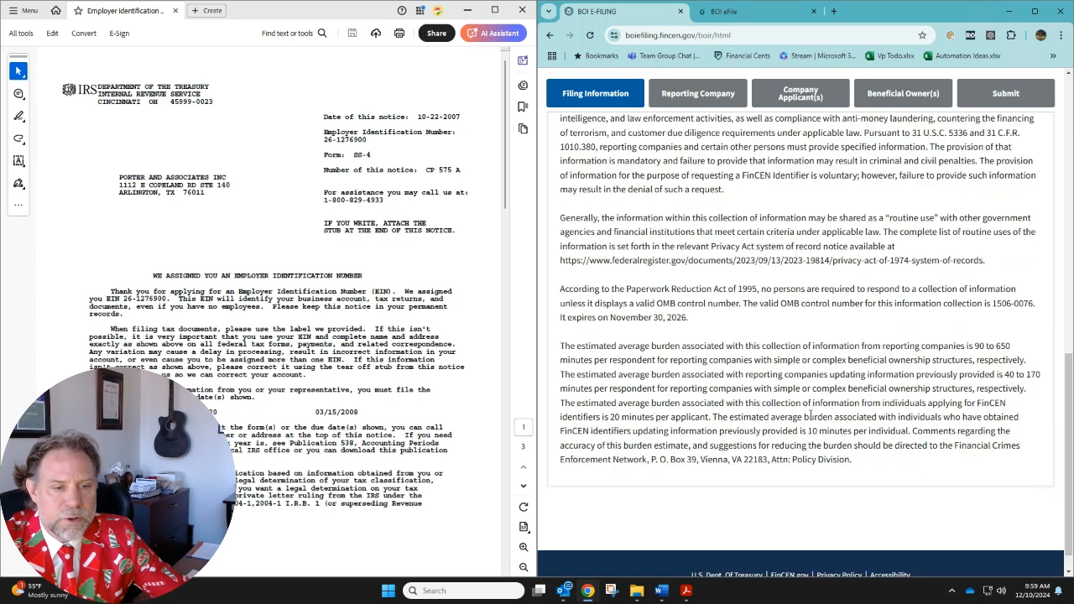
Continue to the Reporting Company section and look over the FinCEN ID request and company name items
scroll(947, 375, up, 4)
click(1035, 265)
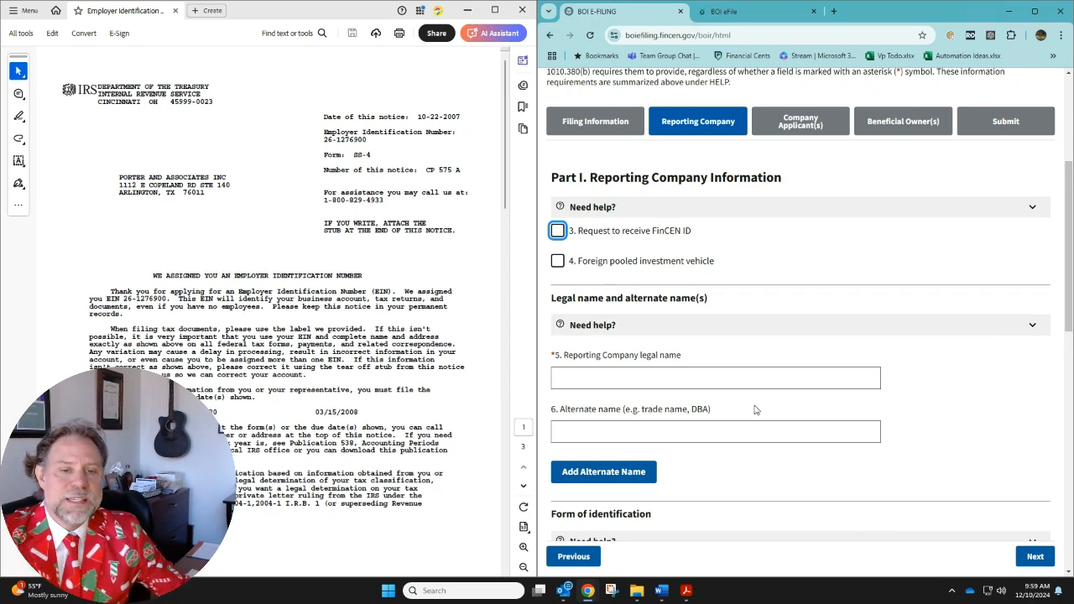
mouse_move(753, 414)
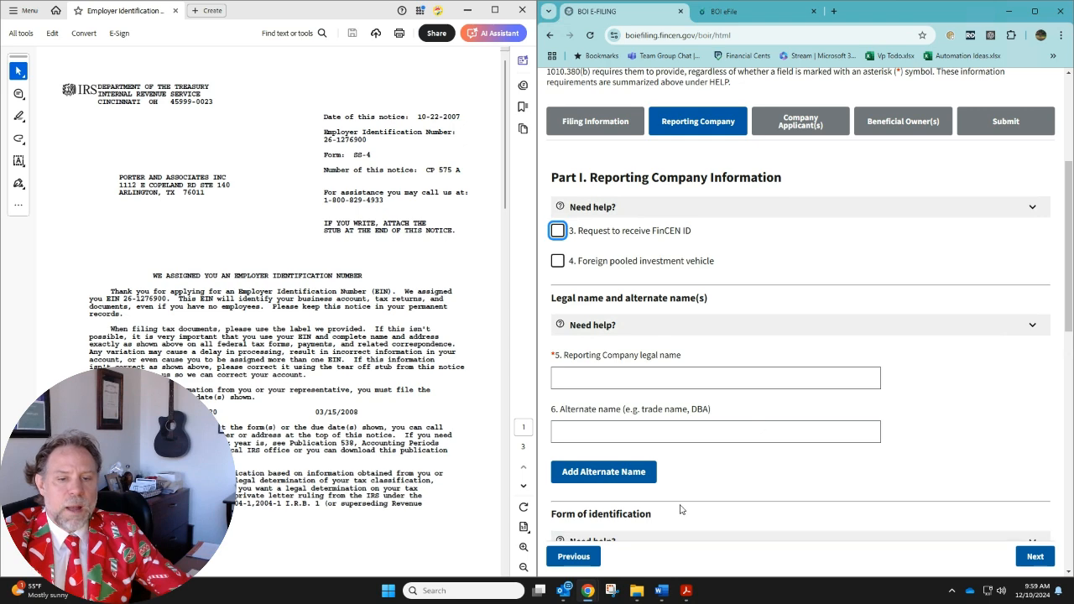
scroll(747, 480, down, 1)
scroll(806, 143, up, 2)
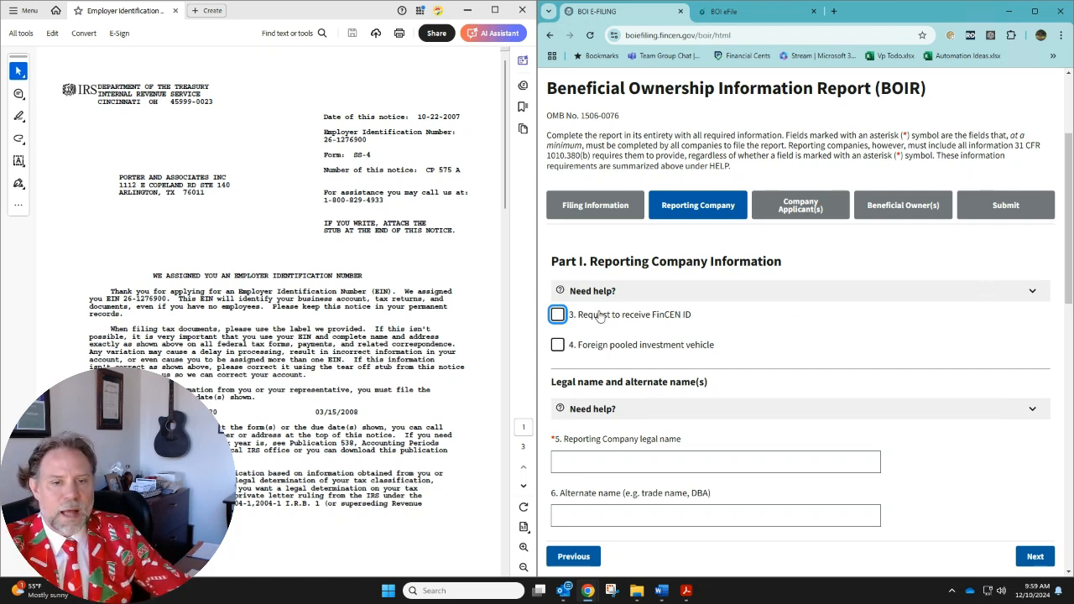
mouse_move(630, 323)
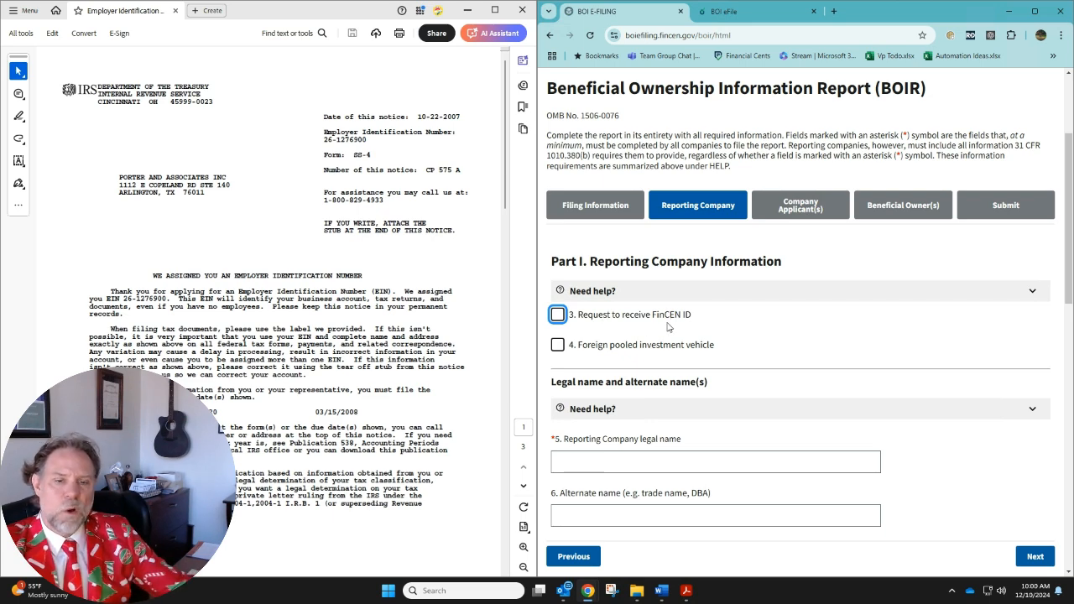
Enter "Porter and Associates Inc" as the reporting company's legal name and leave the alternate name blank
click(686, 461)
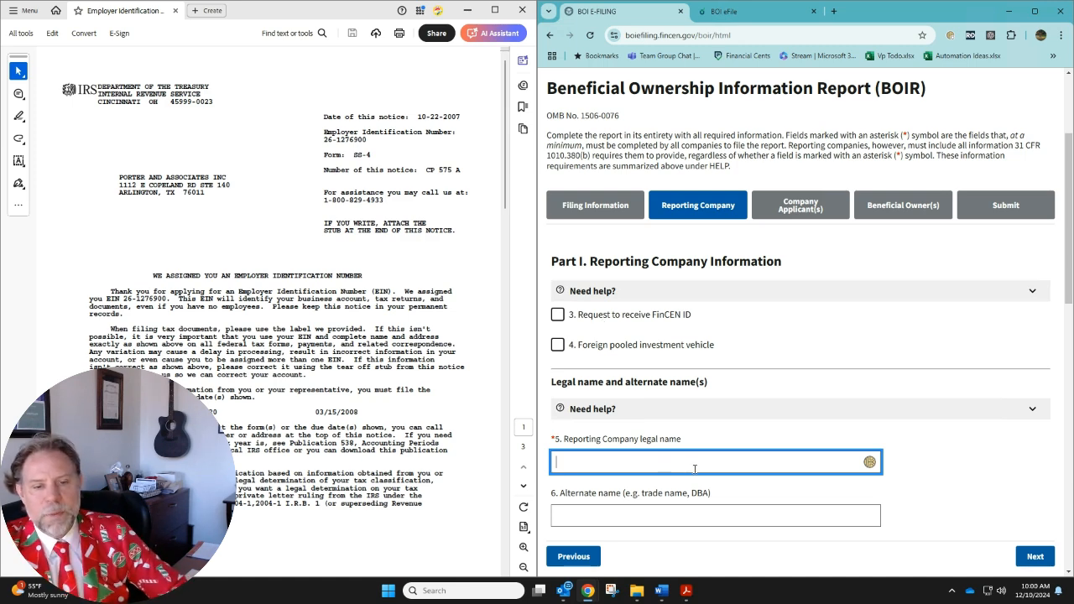
text(Porter and Associates IO)
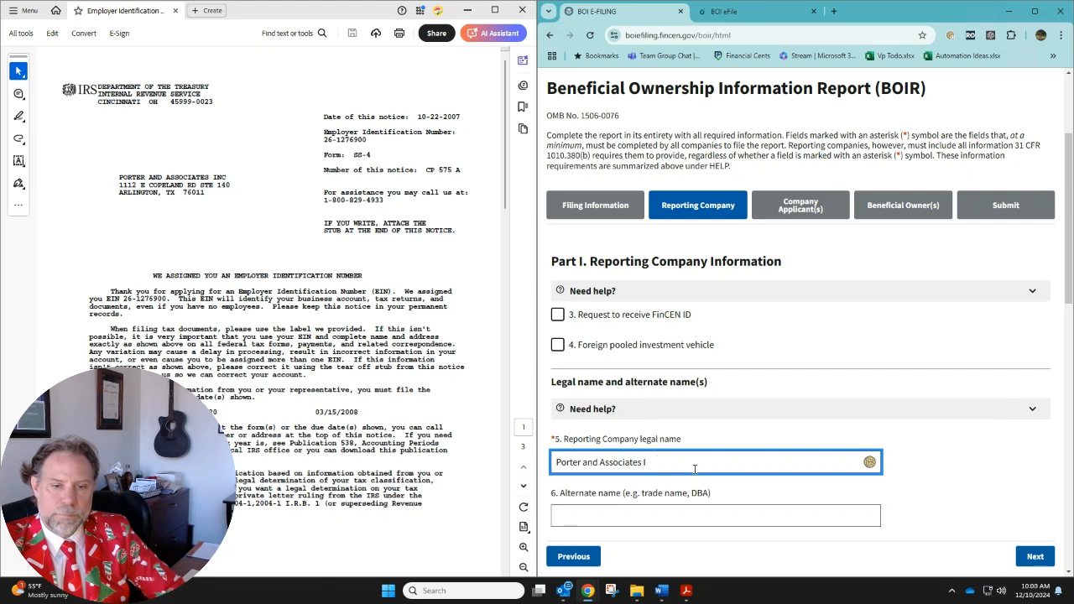
scroll(695, 469, down, 2)
click(659, 367)
scroll(727, 397, down, 1)
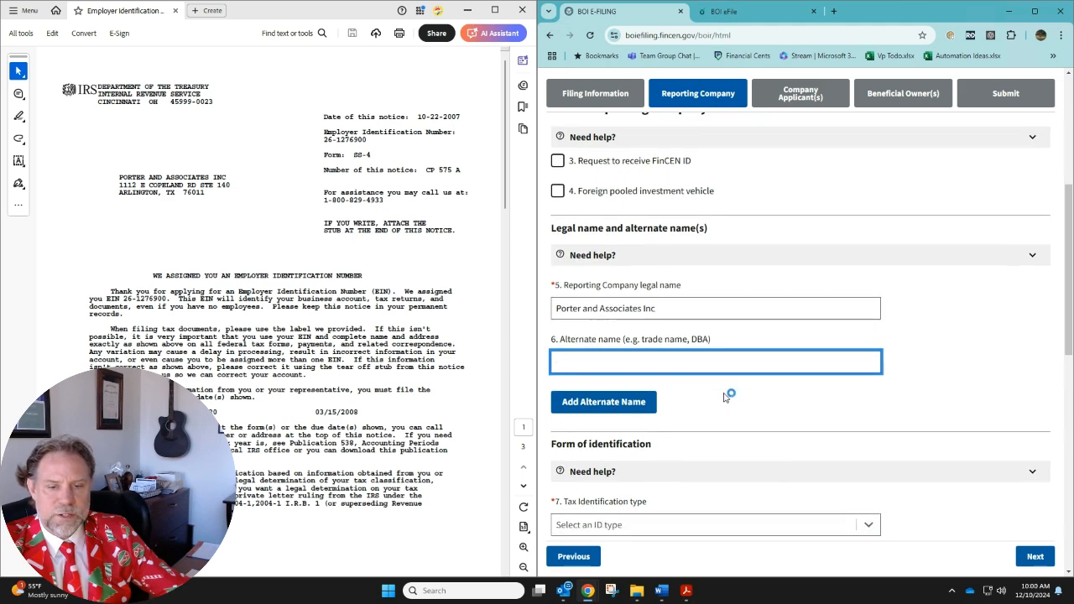
Set the tax identification type to EIN and copy the employer identification number from the IRS notice into the tax identification number
scroll(727, 397, down, 2)
click(627, 384)
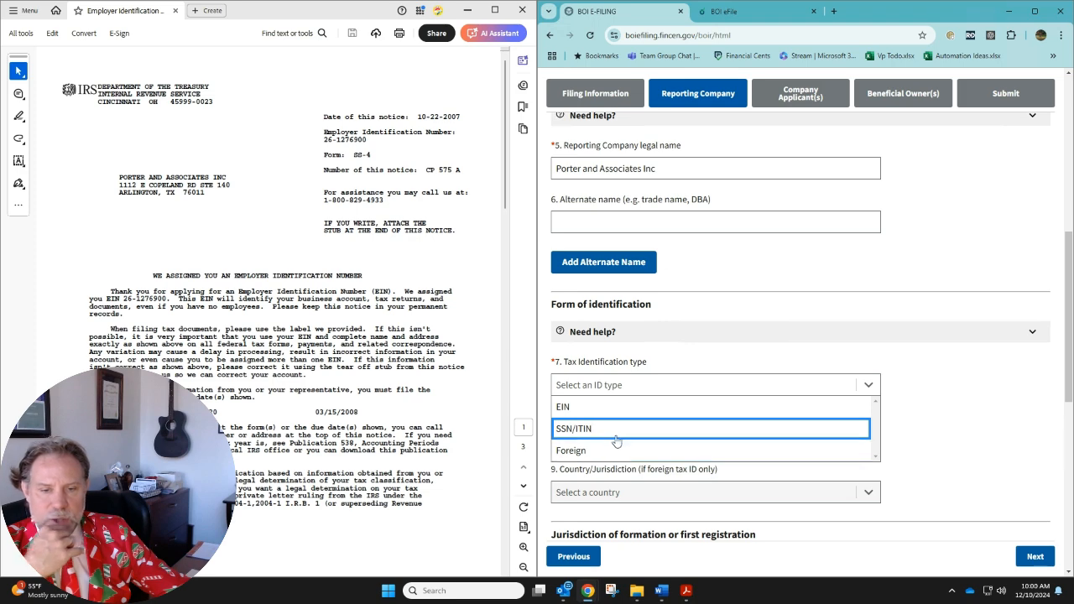
click(599, 409)
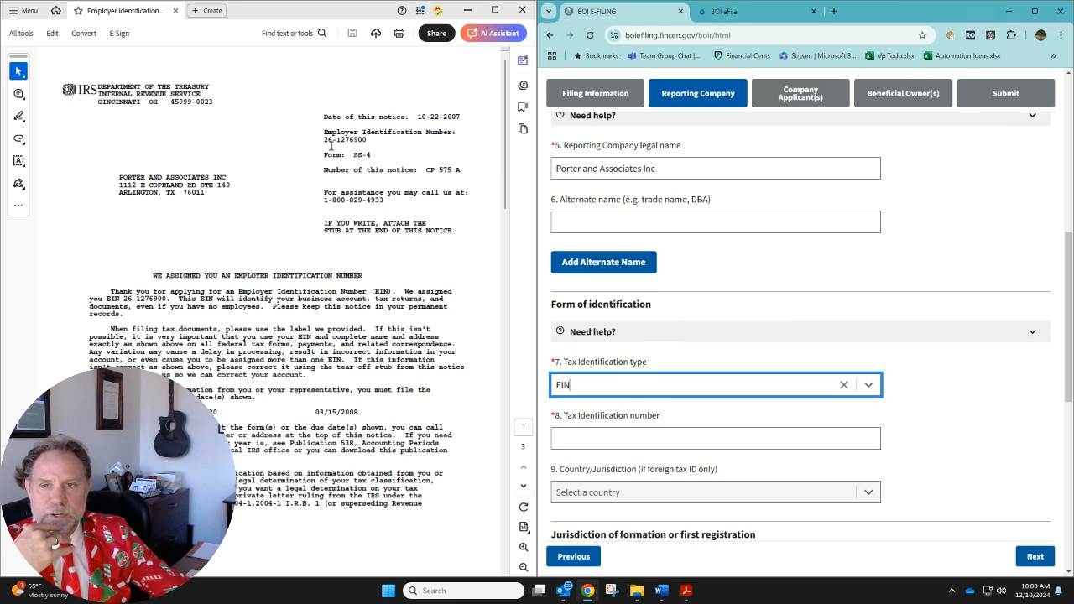
drag(324, 141, 364, 141)
key(ctrl+c)
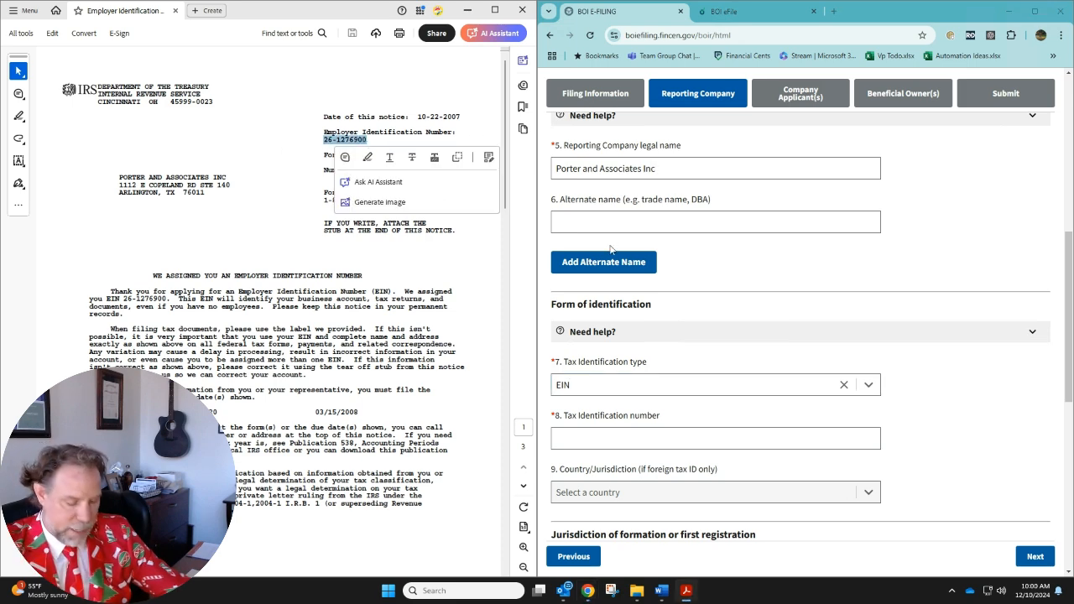
click(689, 438)
key(ctrl+v)
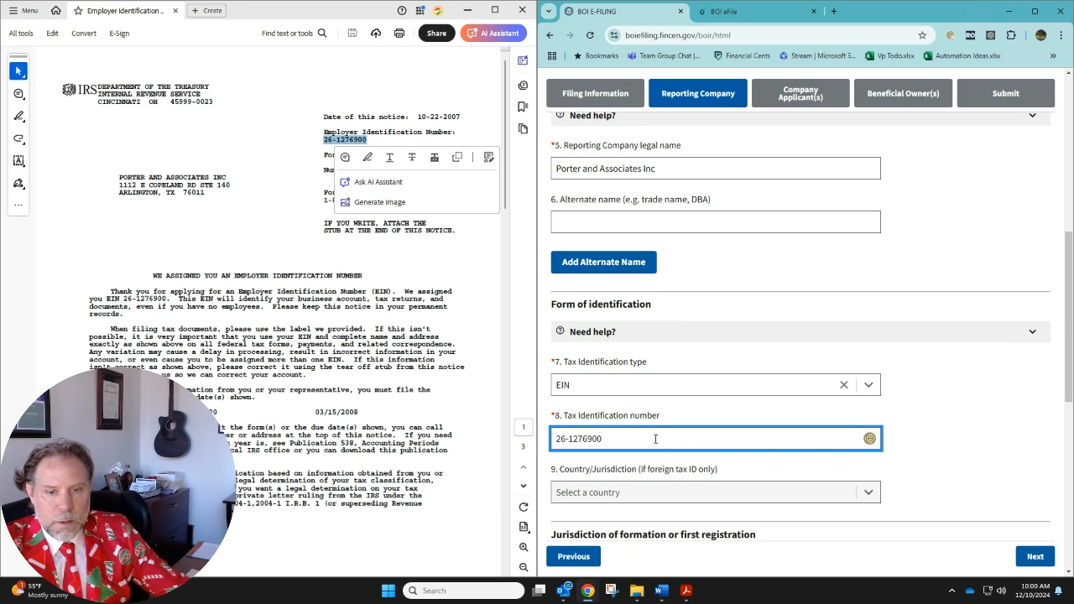
Remove the hyphen from the reporting company's tax identification number, keeping EIN as the identification type
scroll(654, 462, down, 2)
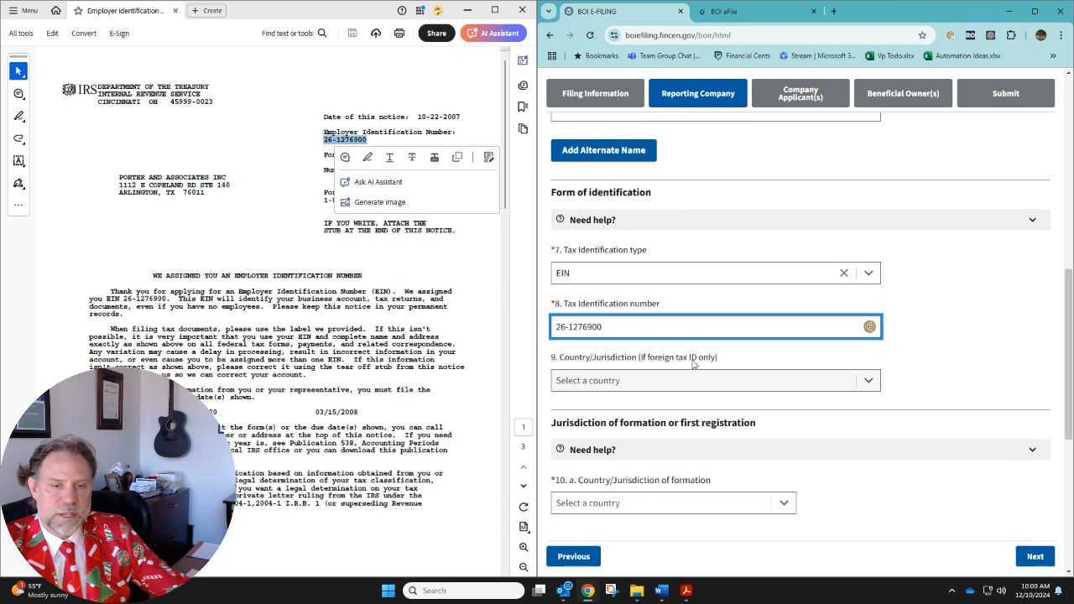
click(606, 278)
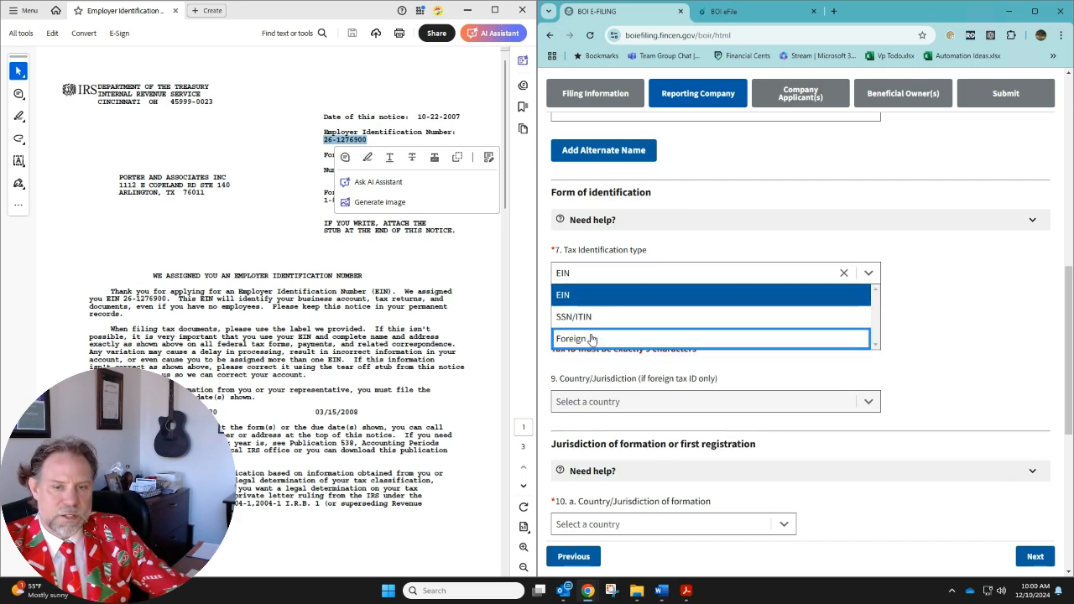
click(741, 385)
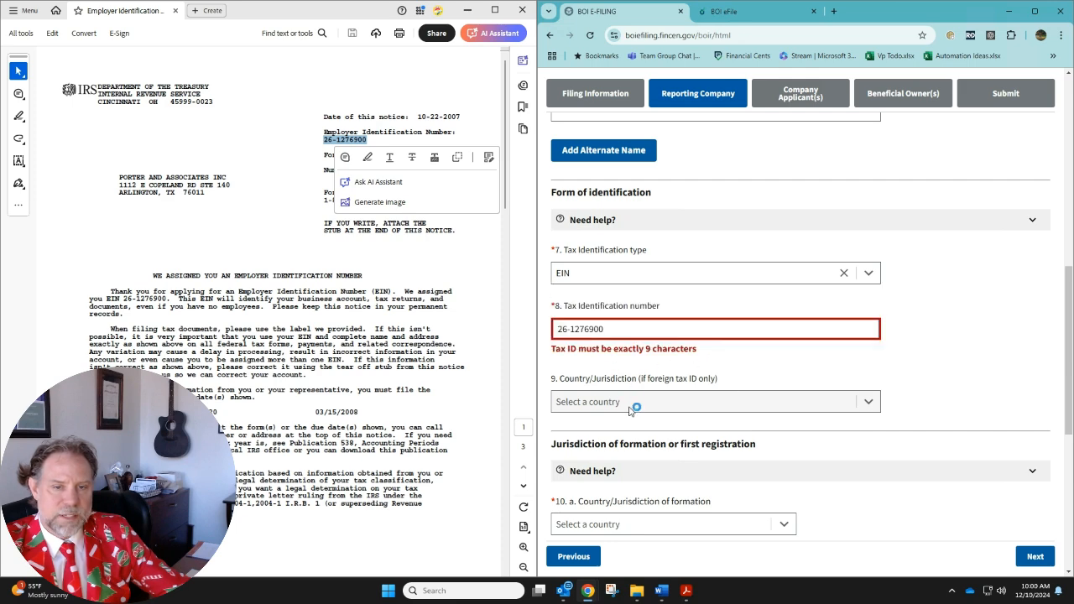
click(604, 329)
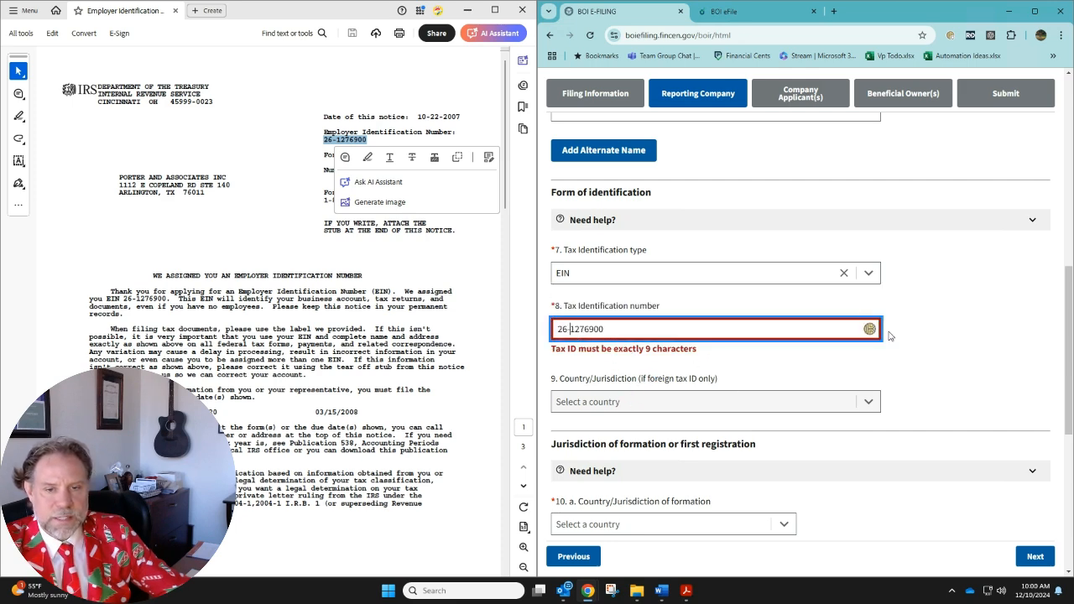
key(BackSpace)
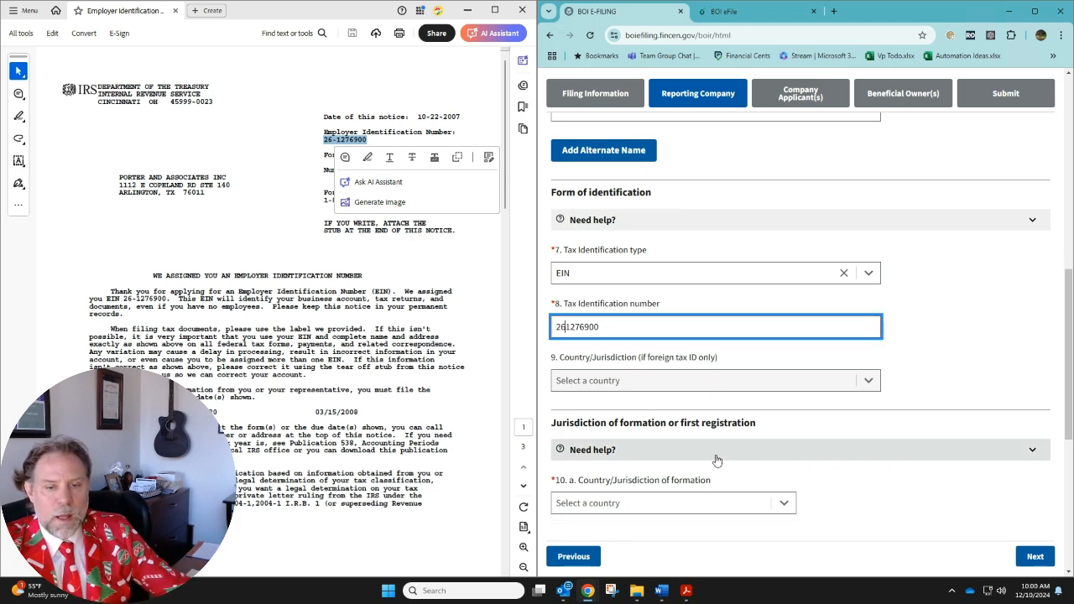
Set the company's country of formation to United States of America and its state of formation to Texas
scroll(707, 443, down, 1)
click(633, 438)
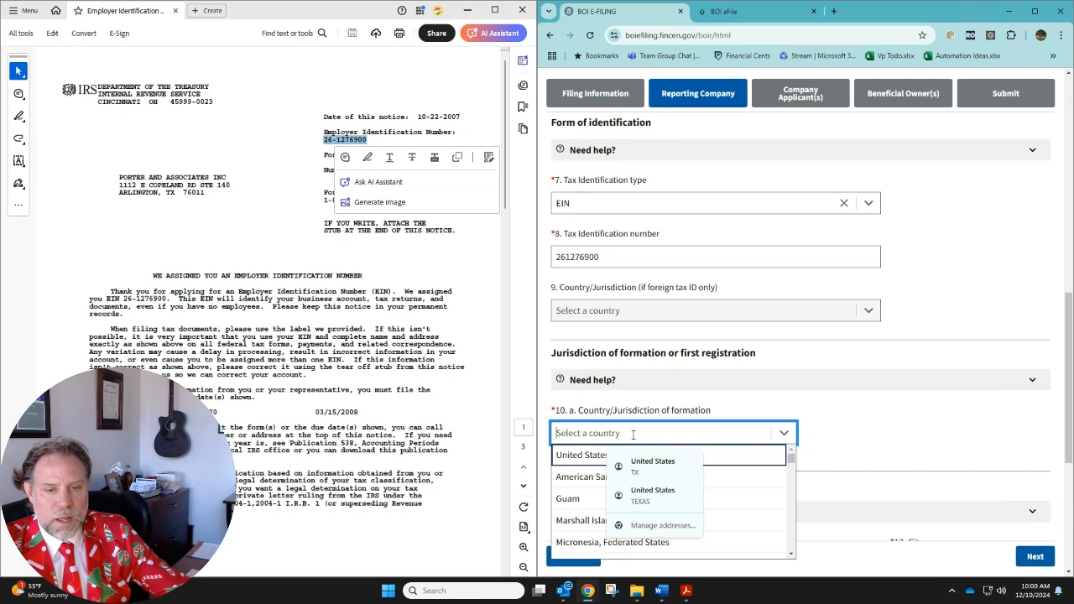
click(590, 455)
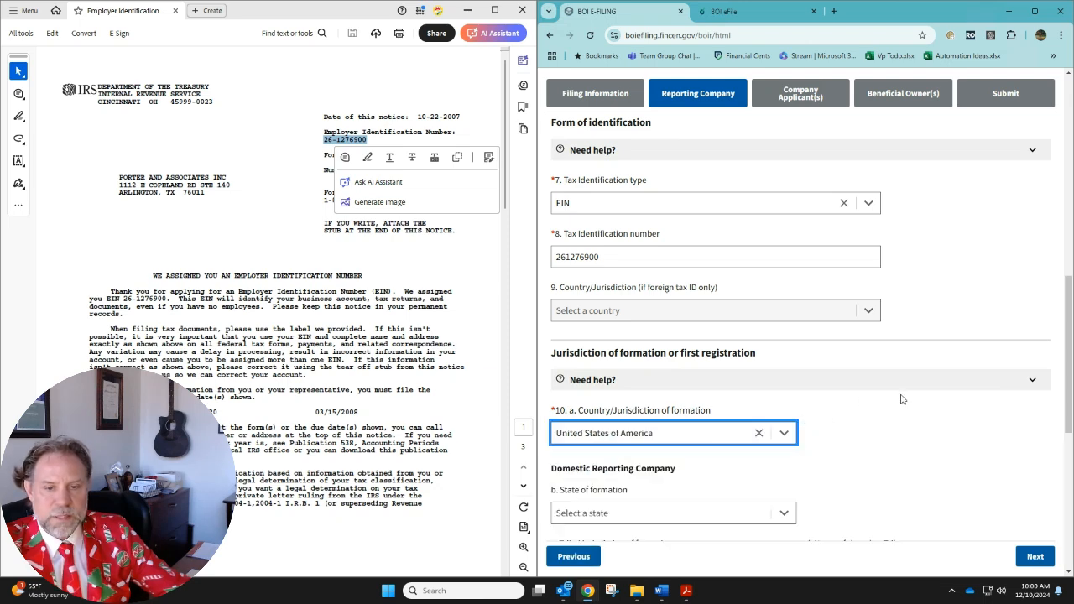
scroll(901, 399, down, 2)
click(671, 401)
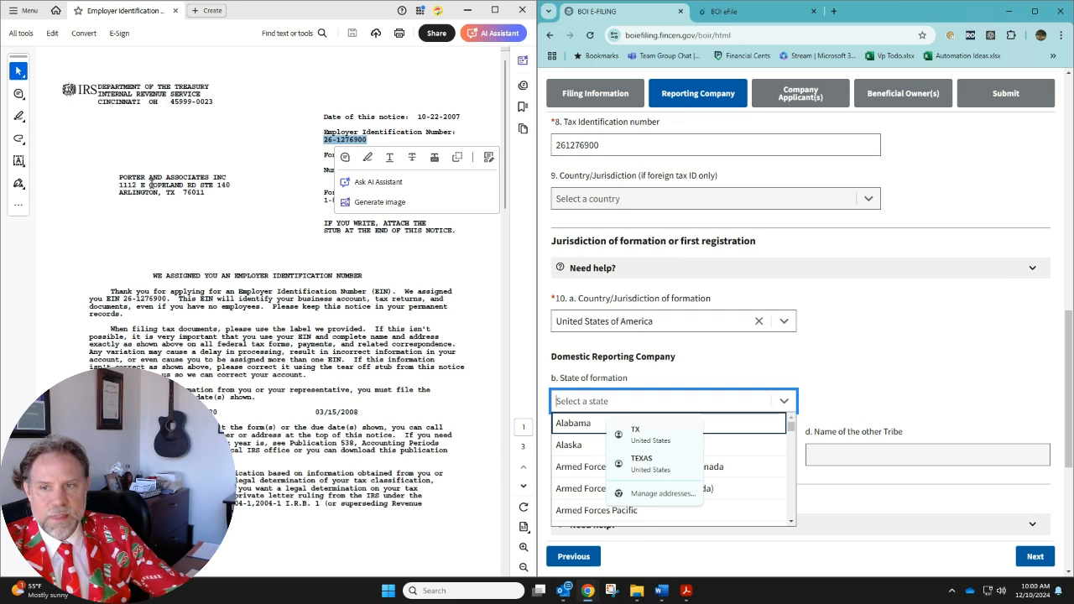
click(319, 229)
click(611, 401)
text(tex)
click(583, 424)
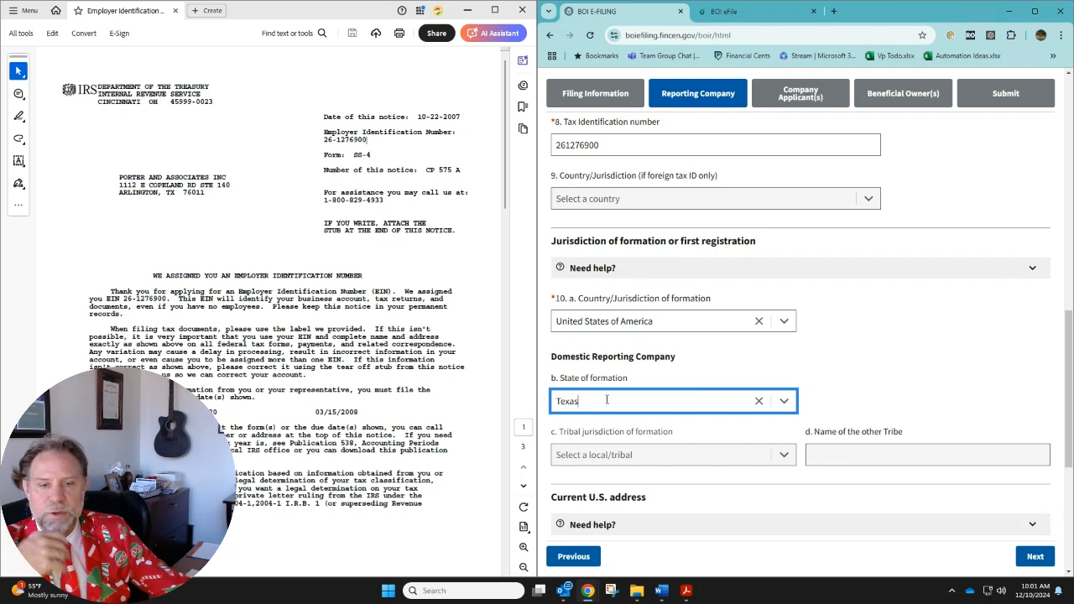
Enter the reporting company's street address with suite number and its city under Current U.S. address
scroll(613, 398, down, 1)
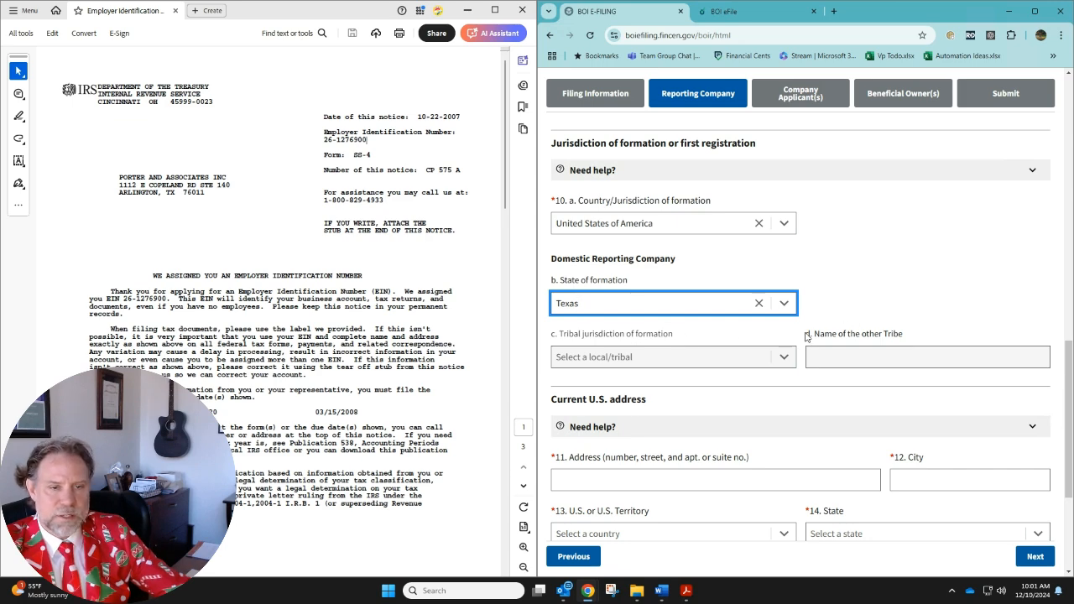
scroll(743, 379, down, 1)
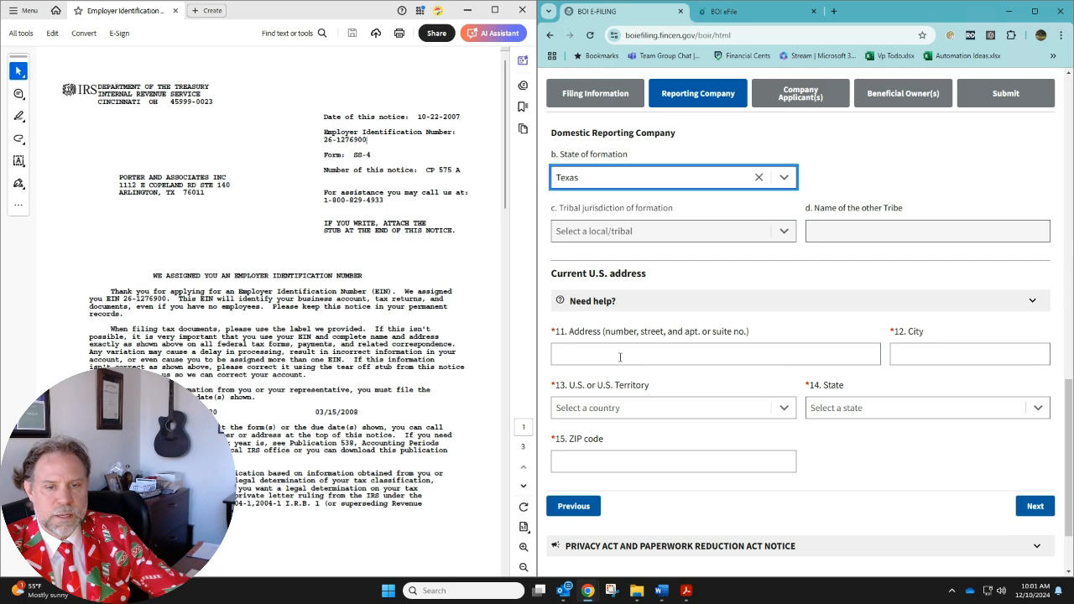
click(721, 354)
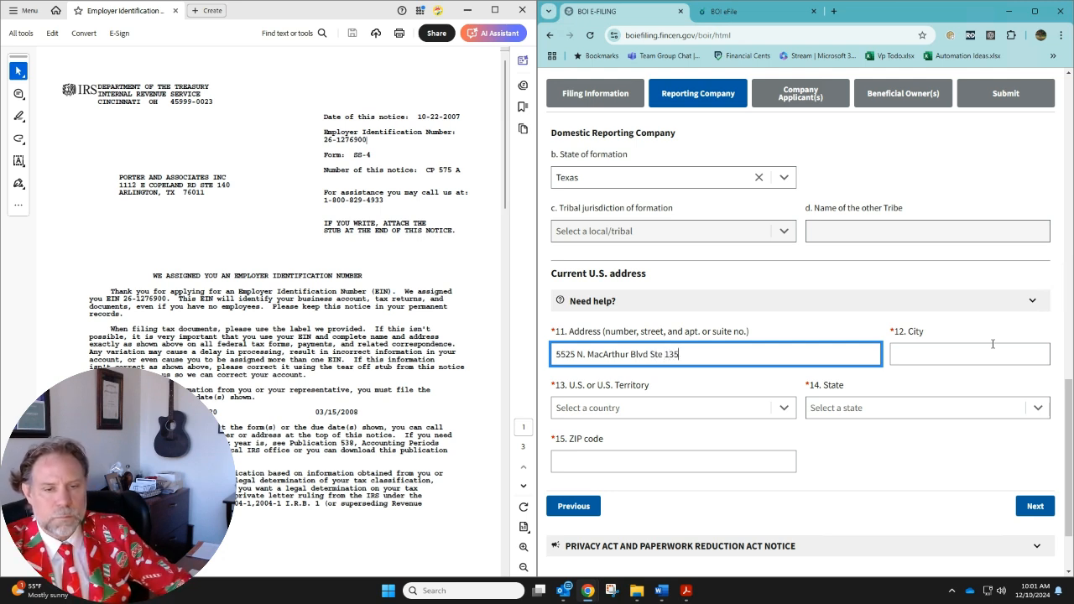
click(993, 344)
key(Tab)
text(Texas)
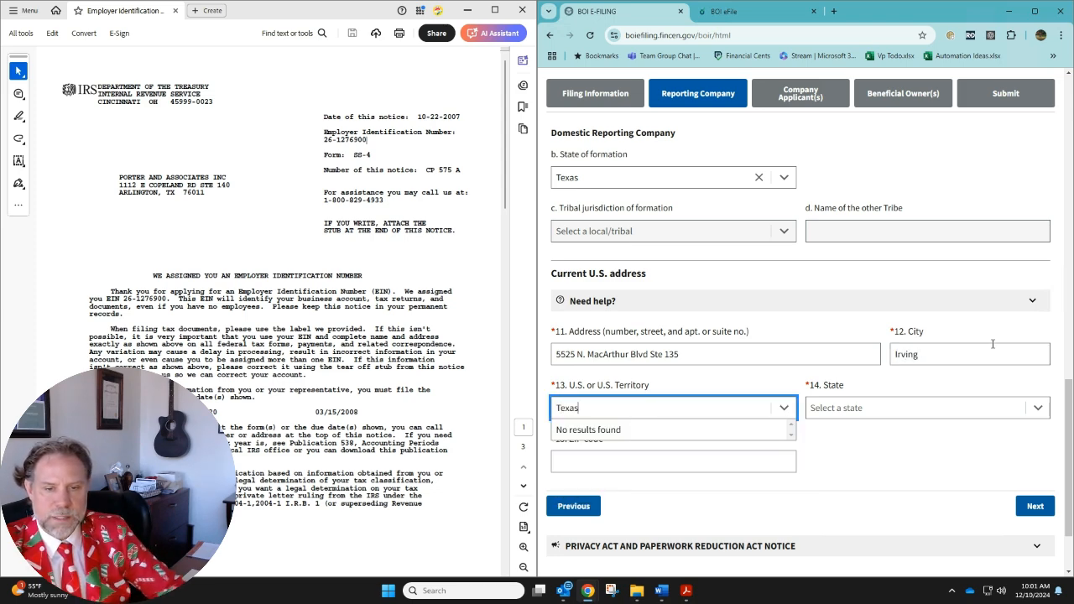
key(BackSpace)
key(BackSpace)
key(BackSpace)
key(BackSpace)
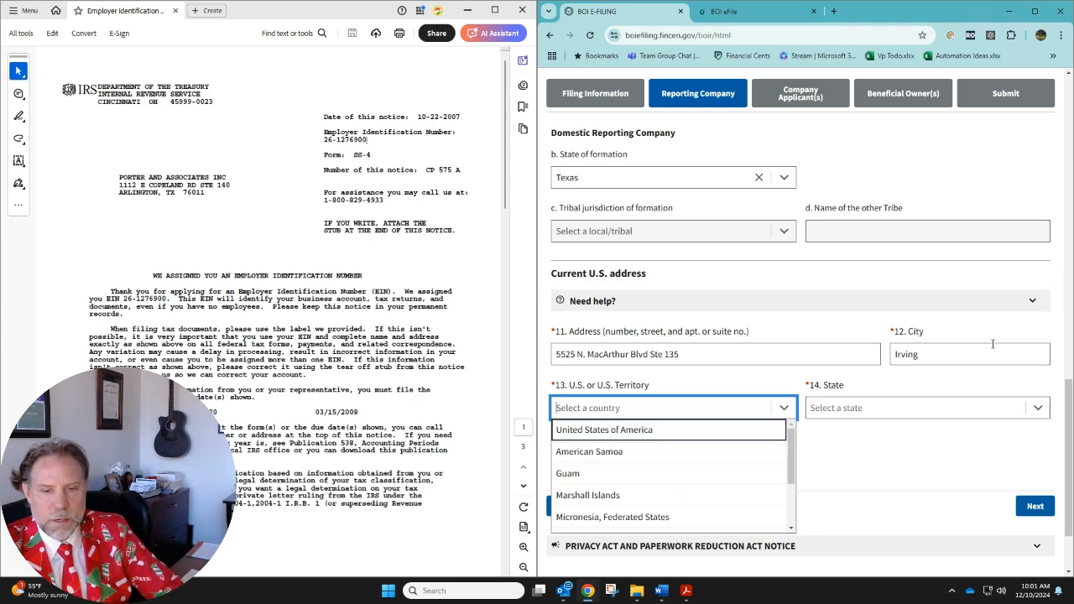
Set the company address's U.S. or U.S. Territory to United States of America and state to Texas, and enter the ZIP code
text(u)
key(Return)
key(Tab)
text(texa)
click(857, 431)
click(611, 462)
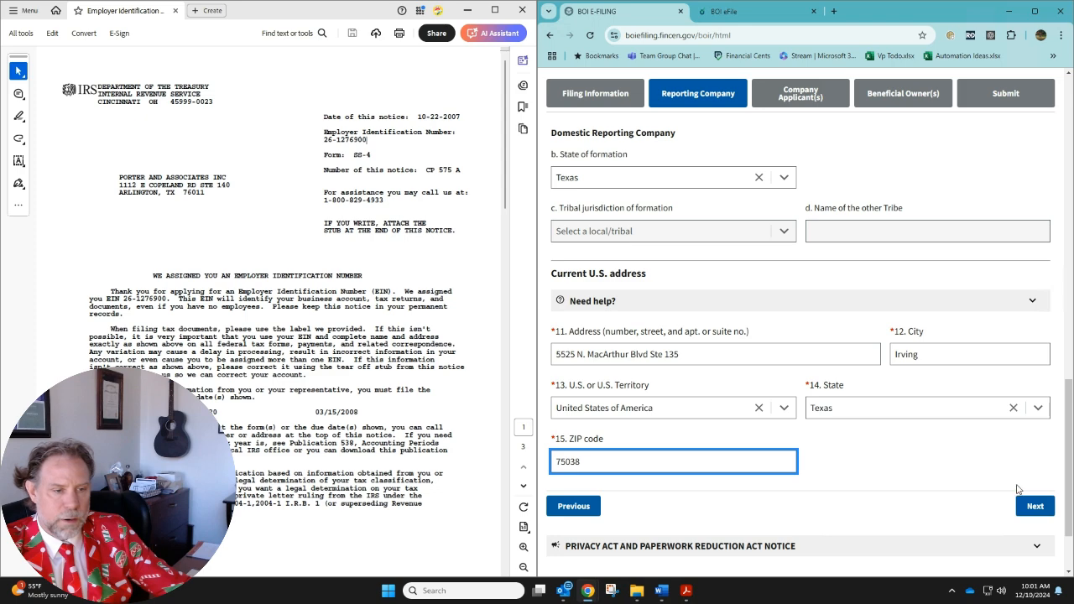
Continue to the Company Applicant(s) section and look over the existing reporting company option and applicant FinCEN ID item
scroll(938, 483, down, 2)
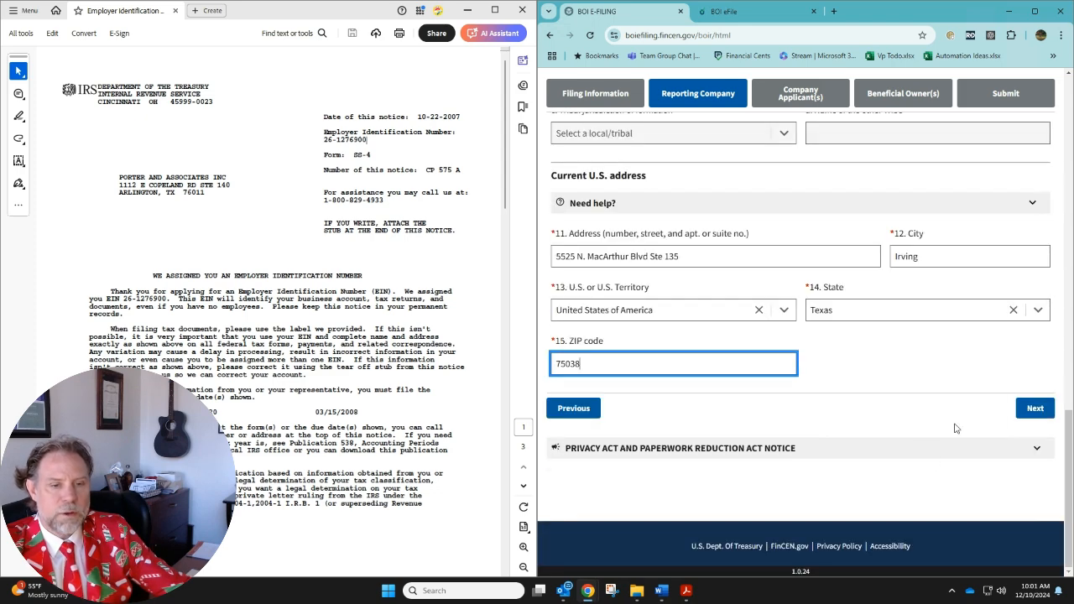
click(1032, 409)
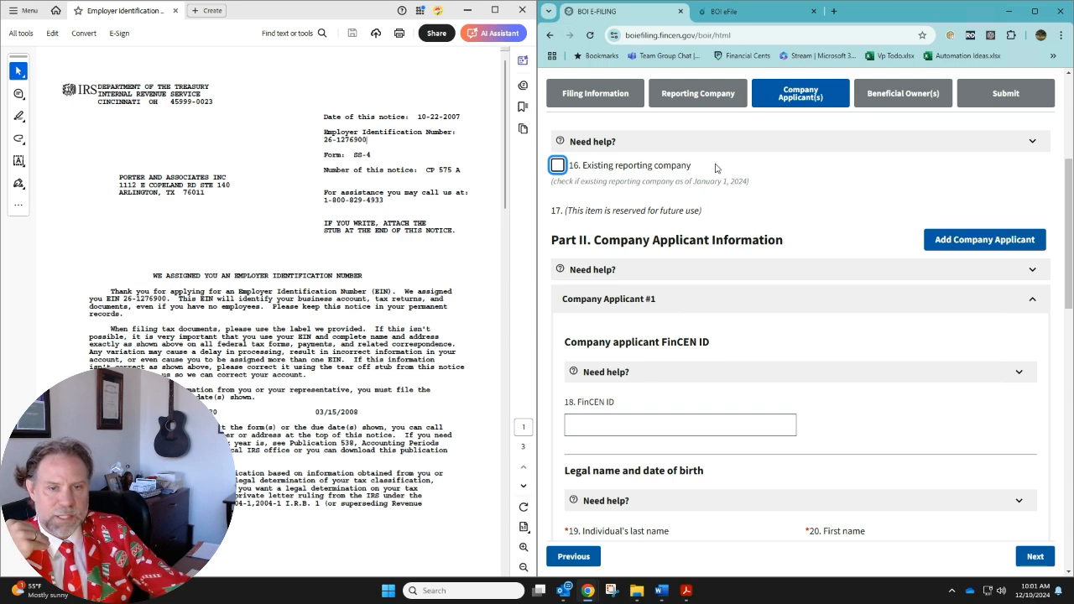
click(749, 421)
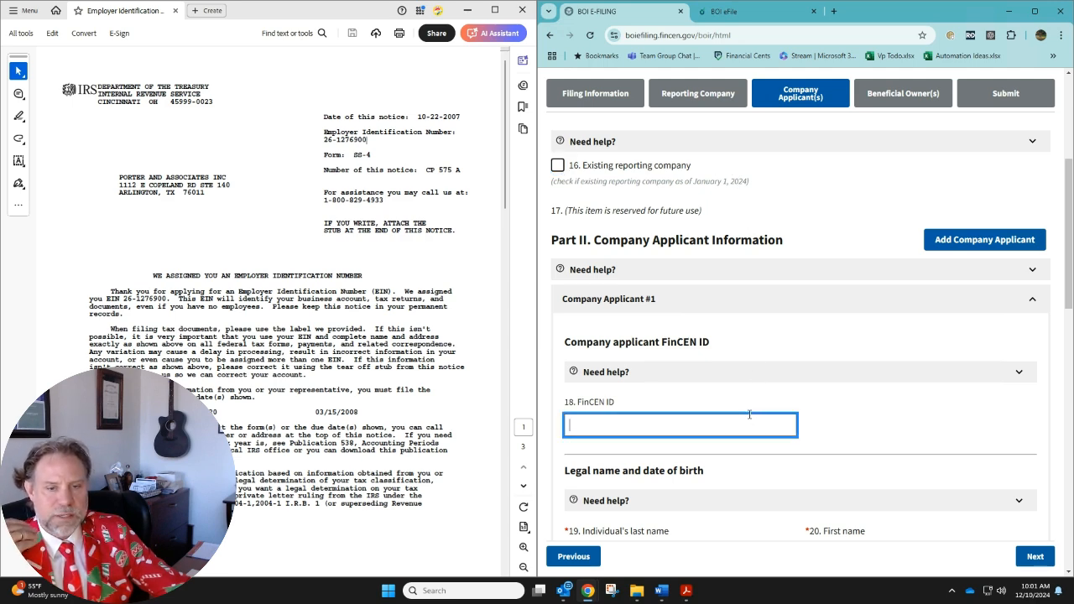
scroll(728, 379, up, 1)
scroll(728, 379, down, 2)
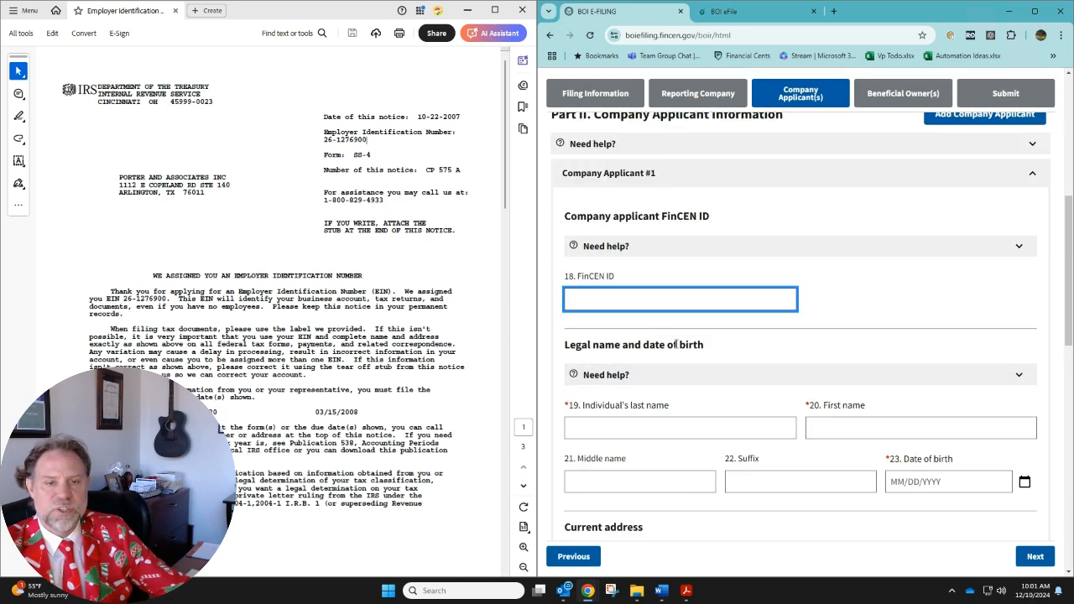
Enter Company Applicant #1's last name, first name and date of birth, leaving middle name and suffix blank
click(727, 427)
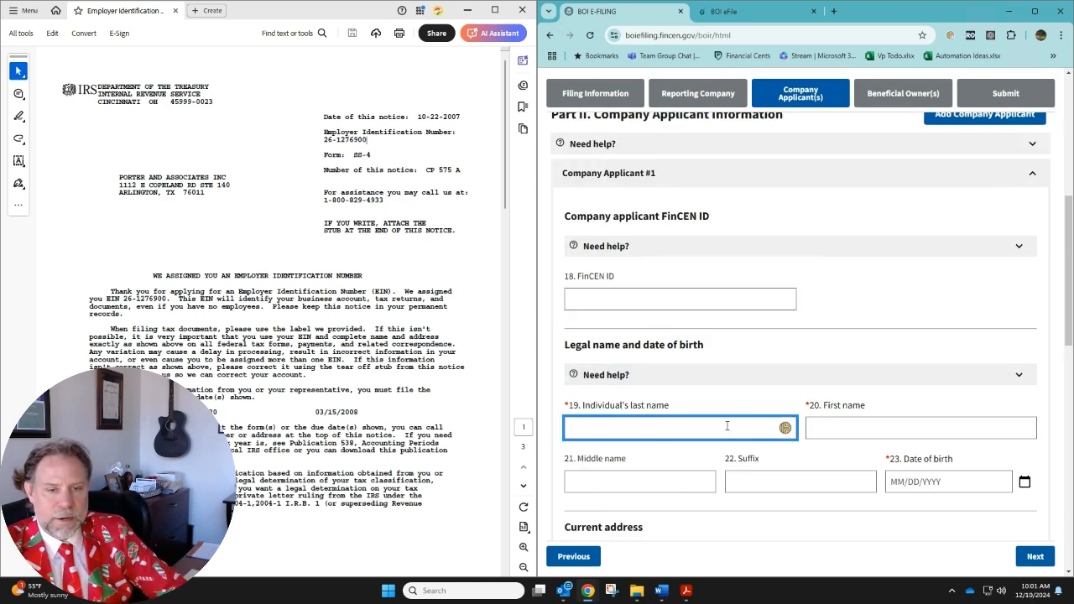
text(Porter)
key(Tab)
text(V)
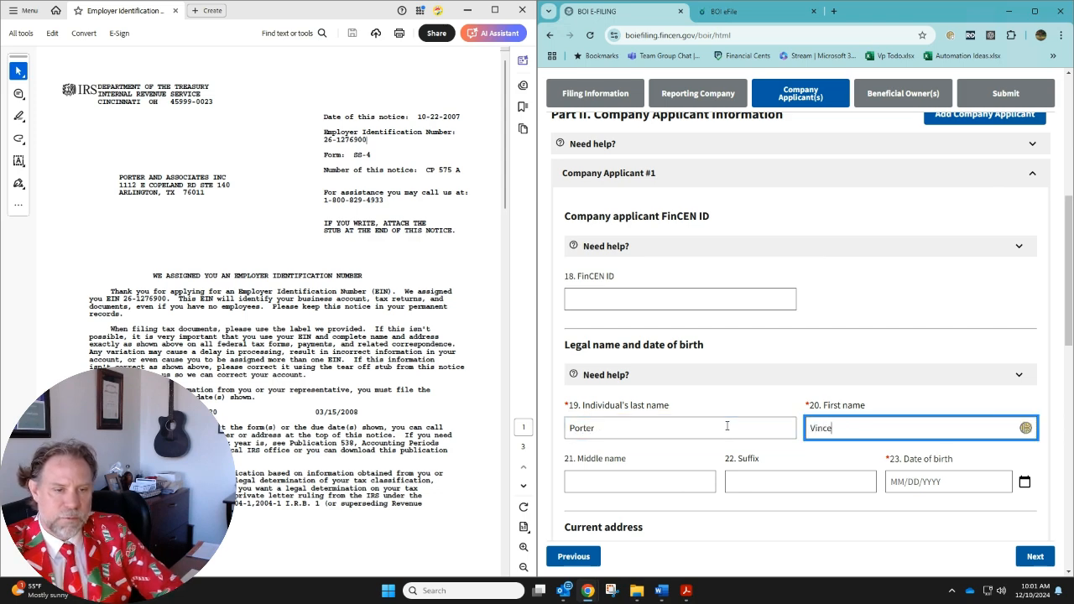
key(Tab)
key(Tab)
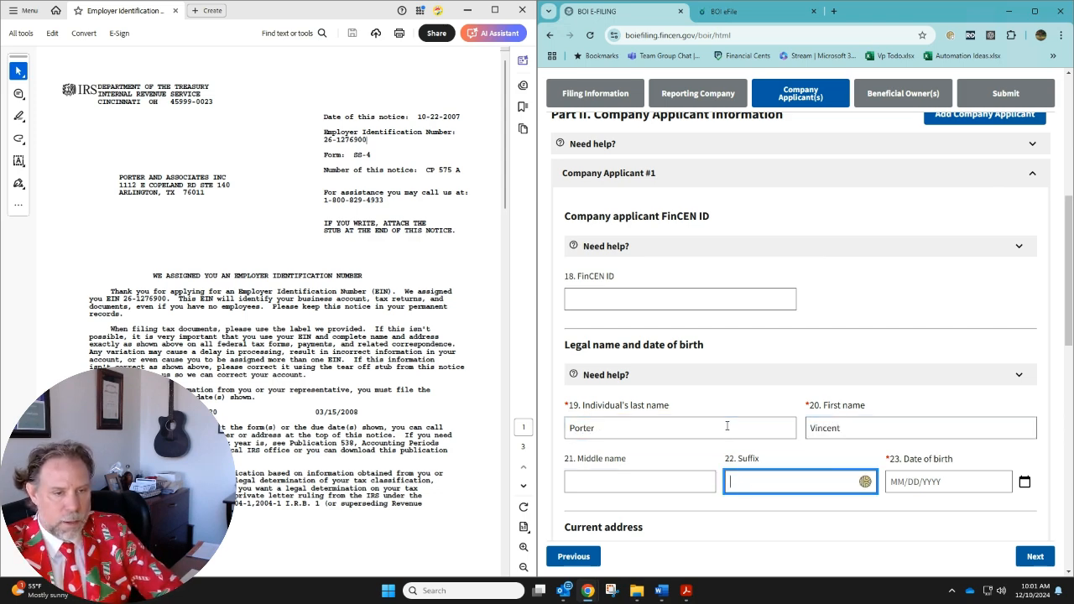
key(Tab)
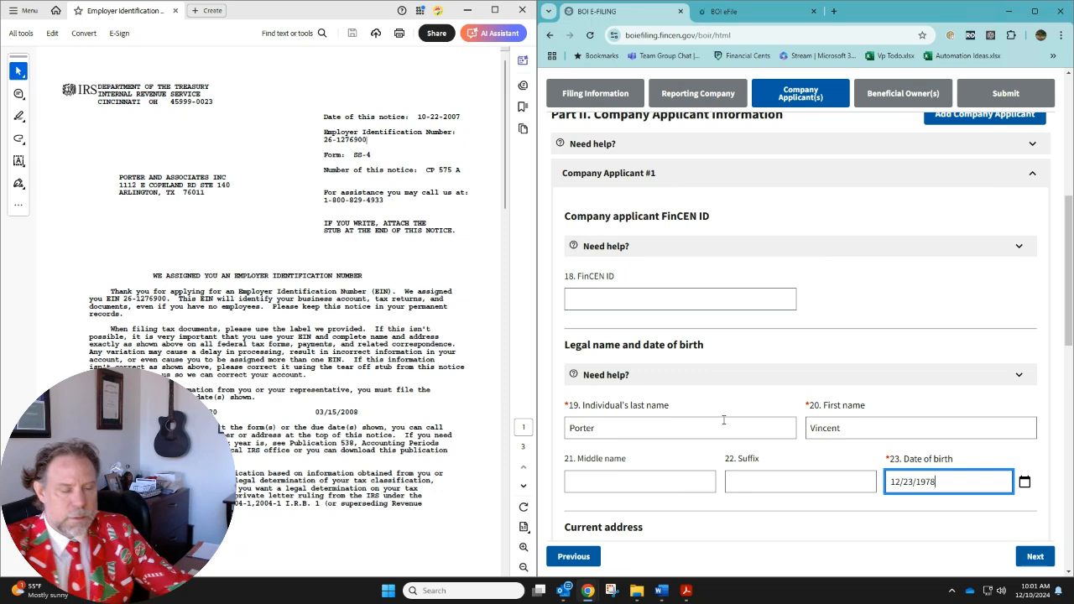
scroll(724, 419, down, 3)
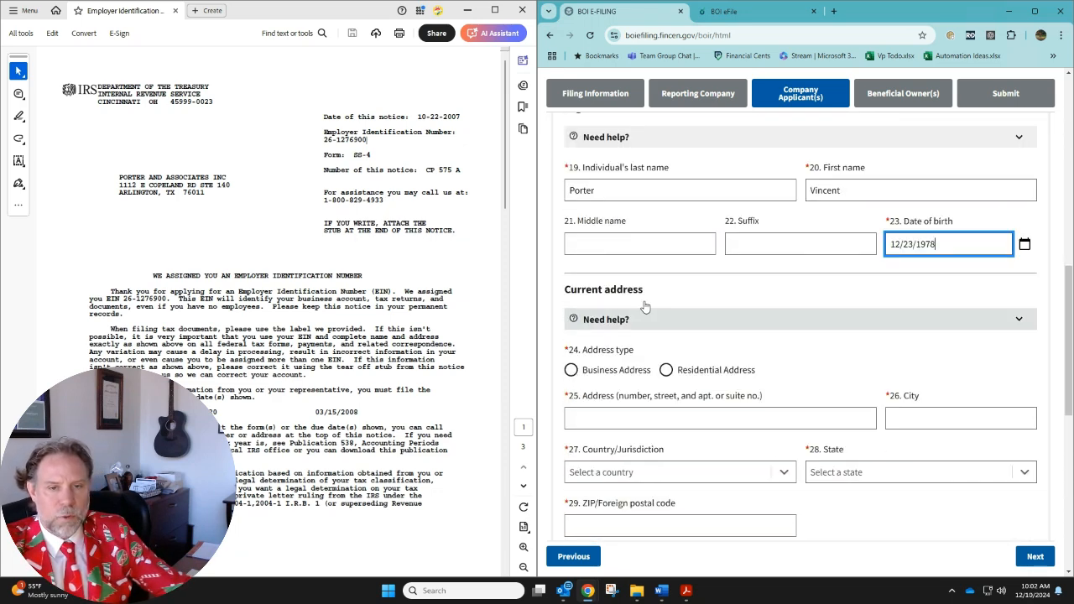
Set the applicant's address type to Business Address, and enter the street address with suite number and the city
click(570, 370)
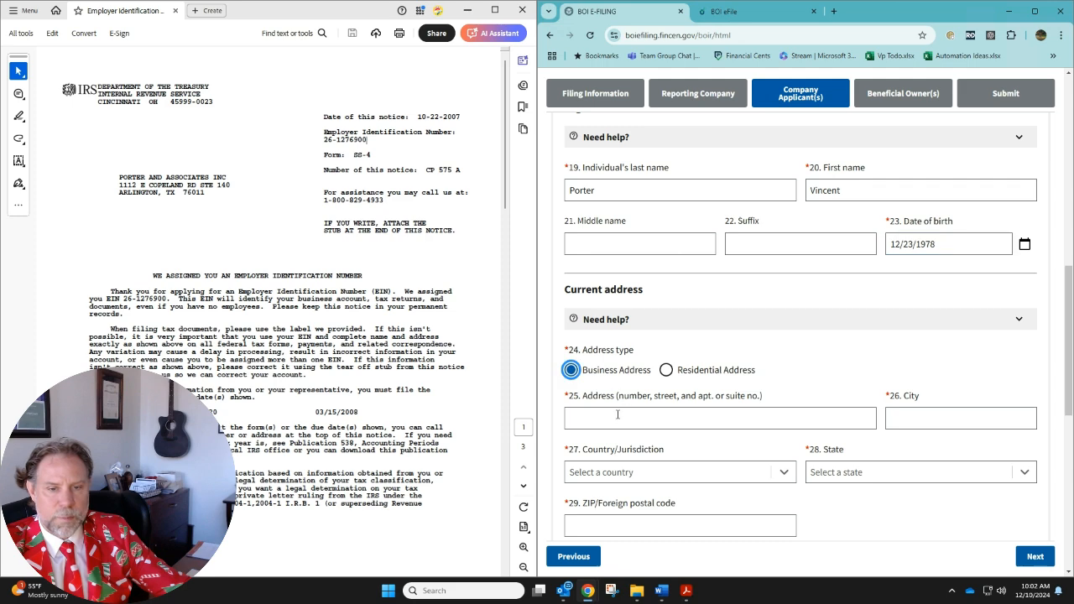
click(617, 414)
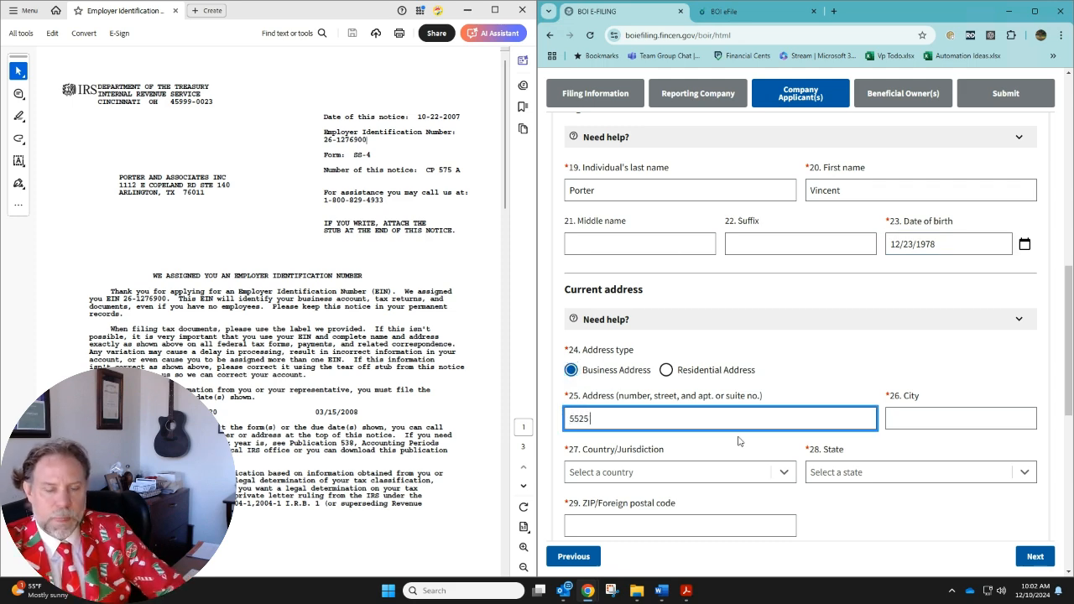
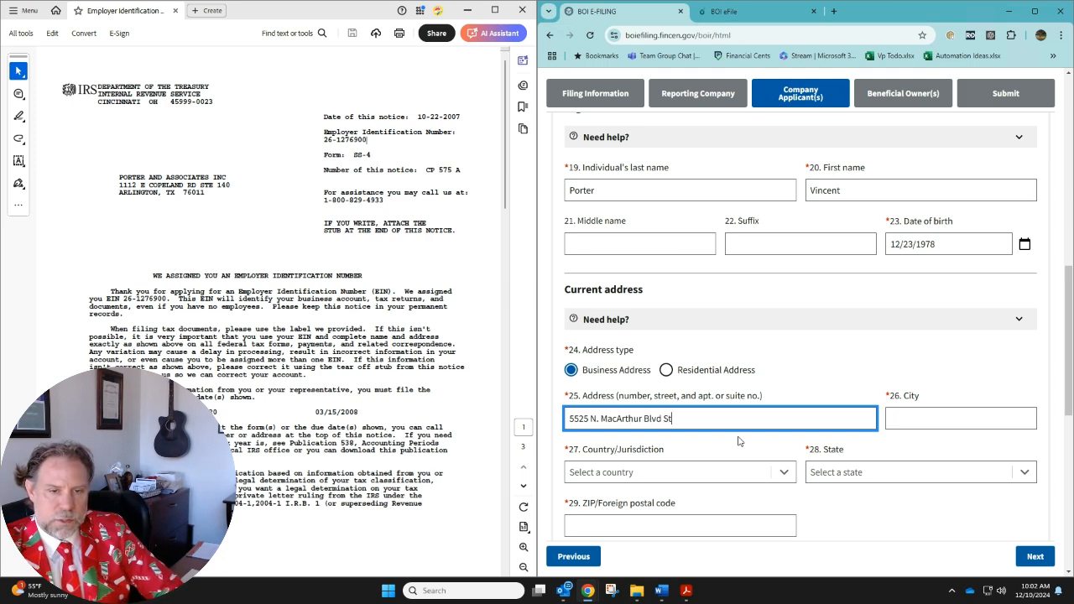
key(Tab)
text(IRving)
key(BackSpace)
key(BackSpace)
key(BackSpace)
key(BackSpace)
key(BackSpace)
text(rving)
key(Tab)
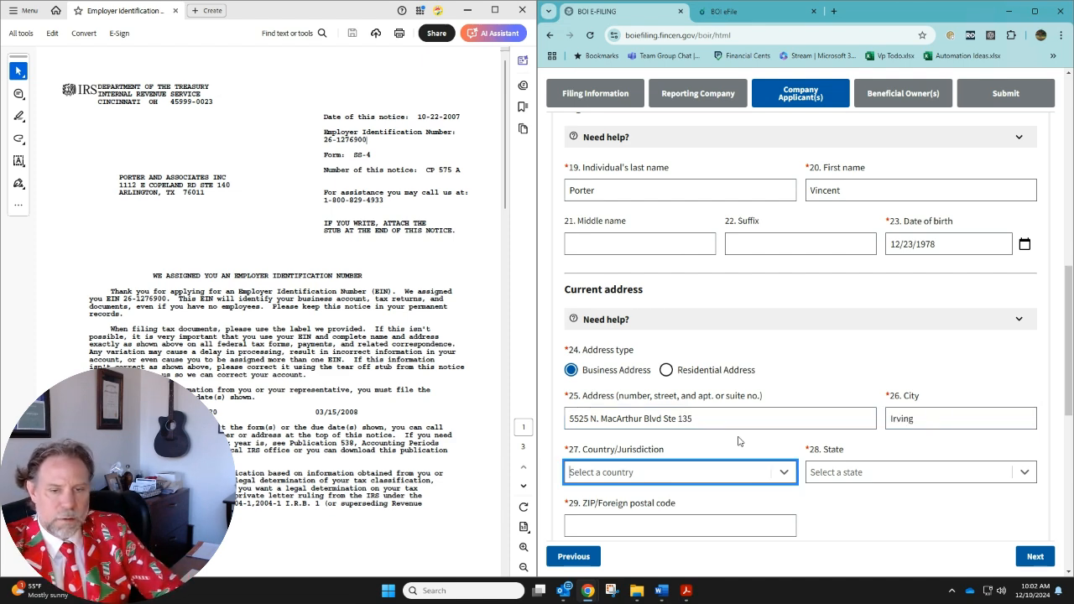
Set the applicant address's country to United States of America and state to Texas, and enter the ZIP code
text(un)
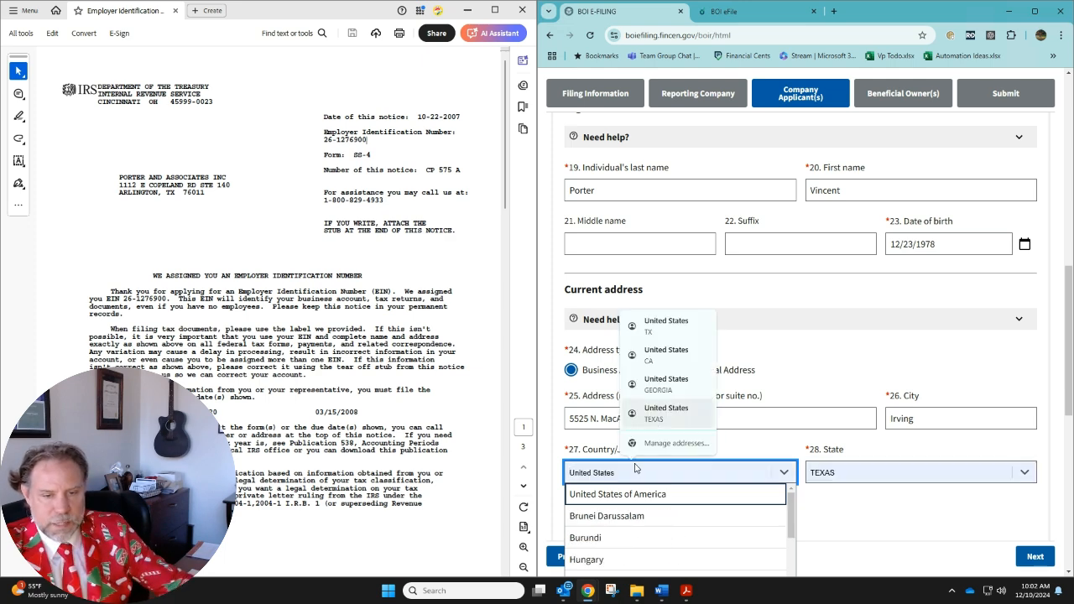
key(Escape)
key(Tab)
text(texa)
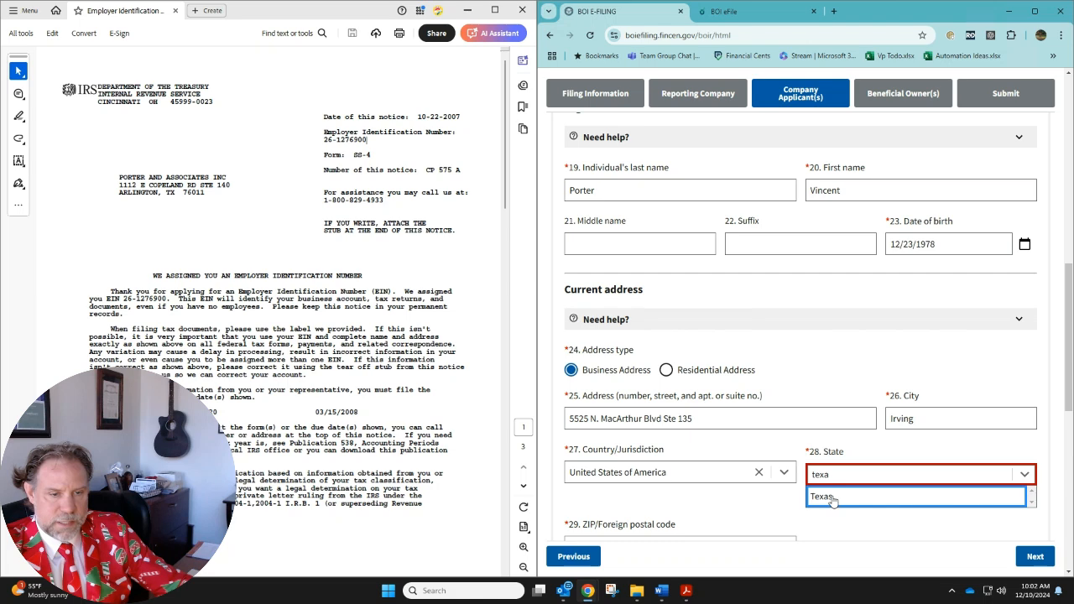
click(833, 501)
scroll(687, 497, down, 1)
click(692, 475)
text(75038)
Set the applicant's identifying document type to State issued driver's license and enter the identifying document number
scroll(693, 470, down, 3)
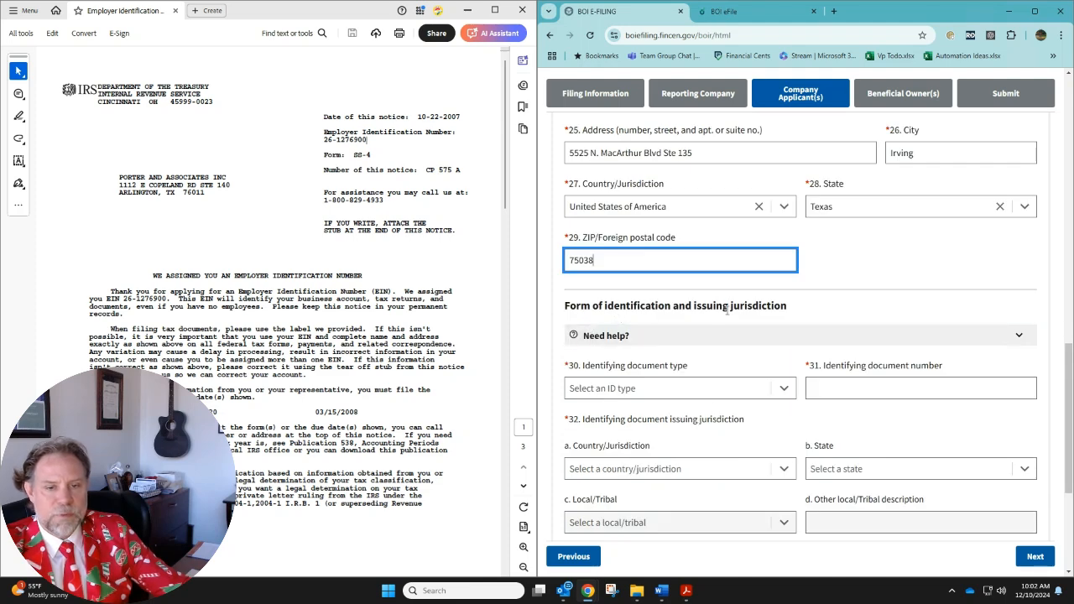
click(782, 393)
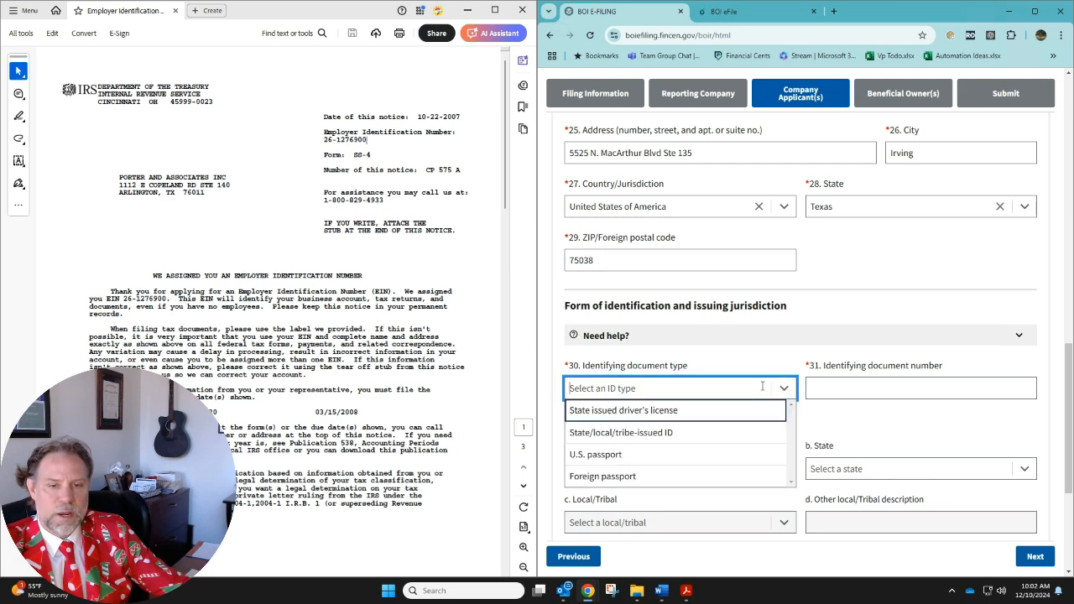
click(674, 411)
click(932, 384)
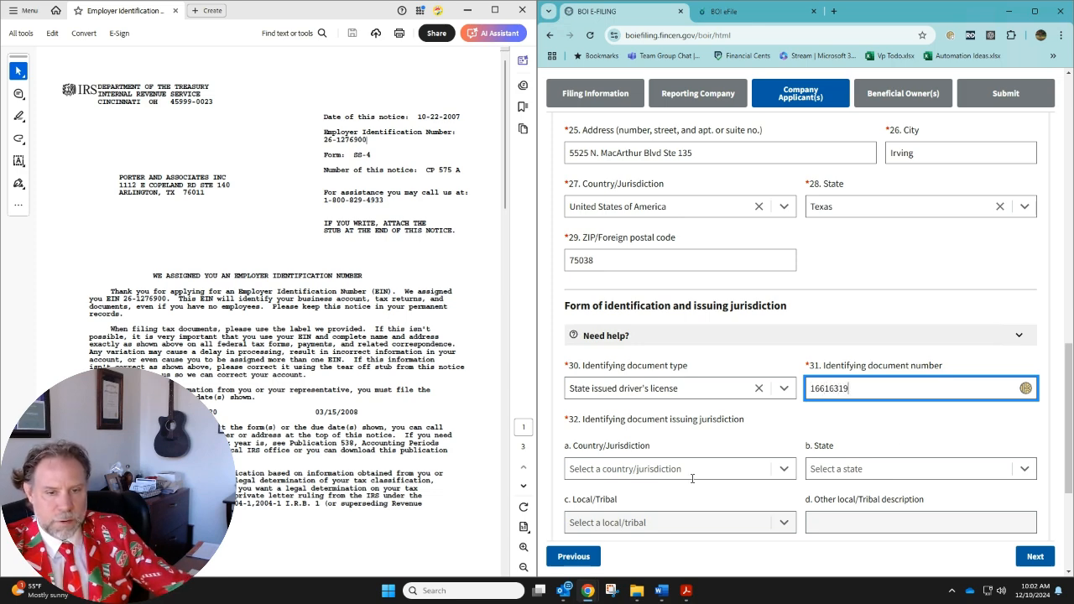
Set the applicant's identifying document issuing jurisdiction to United States of America and Texas
click(696, 469)
click(743, 492)
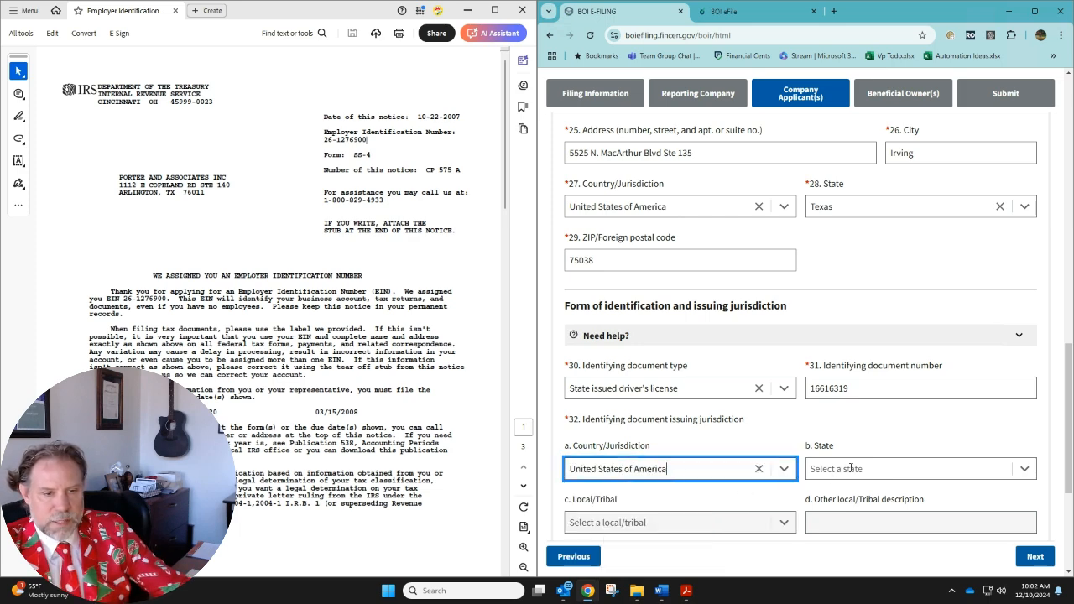
click(849, 467)
text(tex)
click(827, 490)
Attach the 5-1-23 Tech Discovery PDF as the applicant's identifying document image, and continue to the Beneficial Owner(s) section
scroll(791, 452, down, 2)
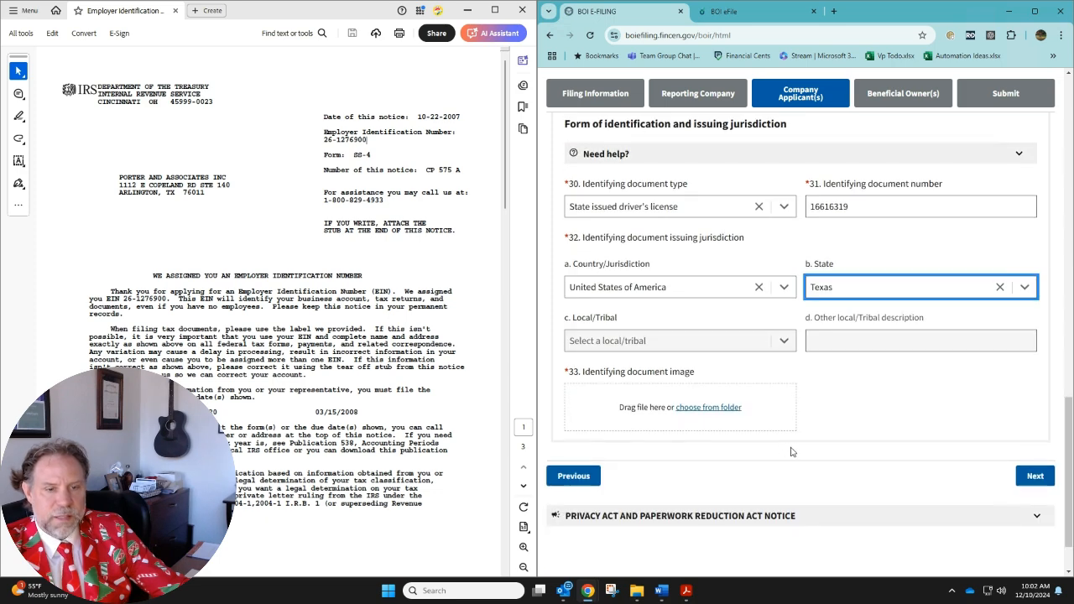
click(718, 409)
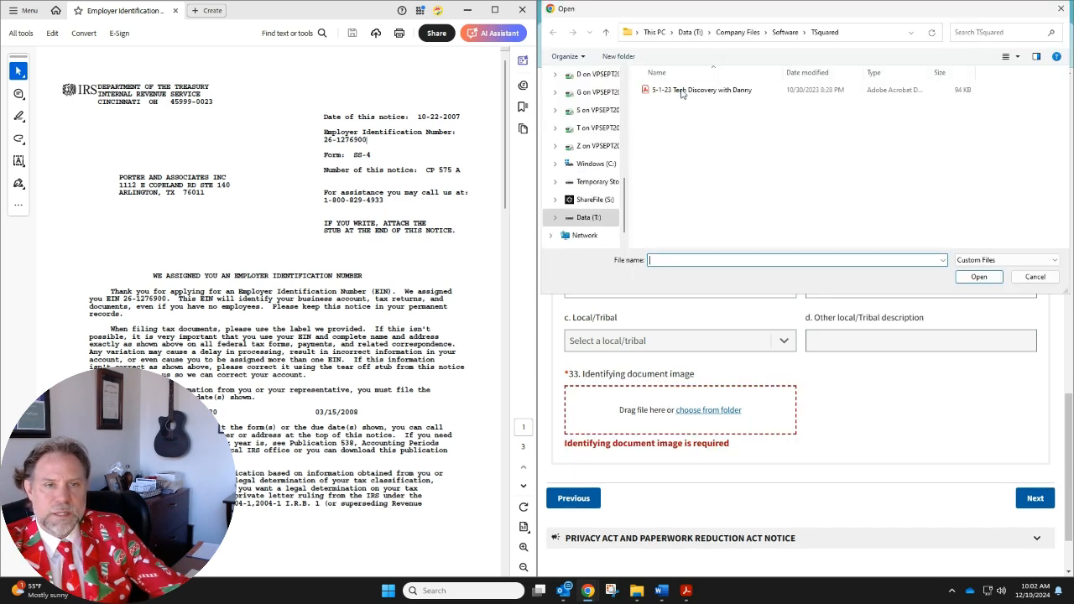
click(688, 91)
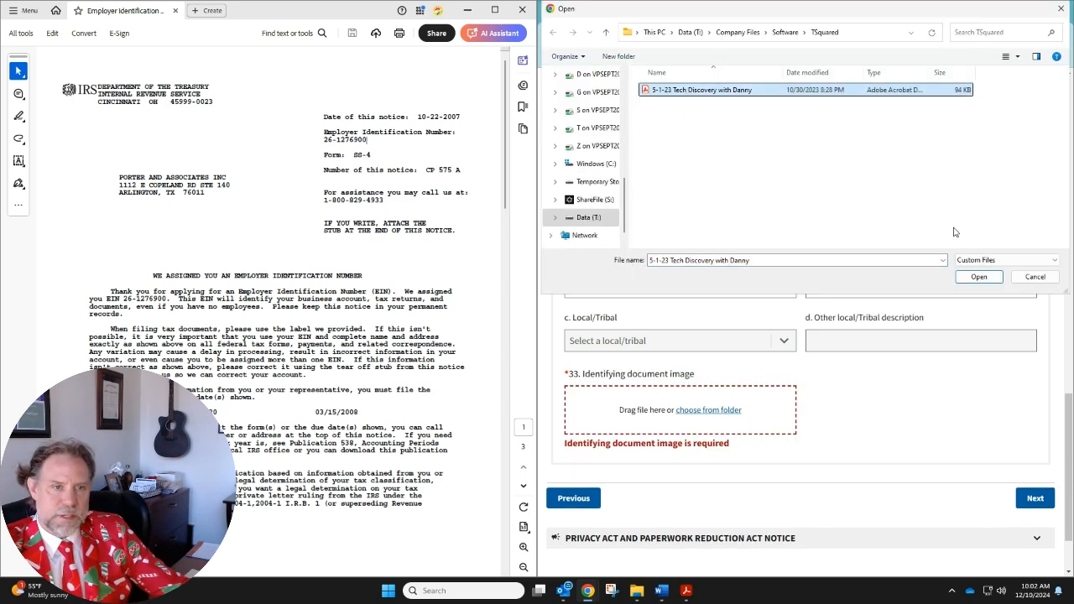
click(980, 277)
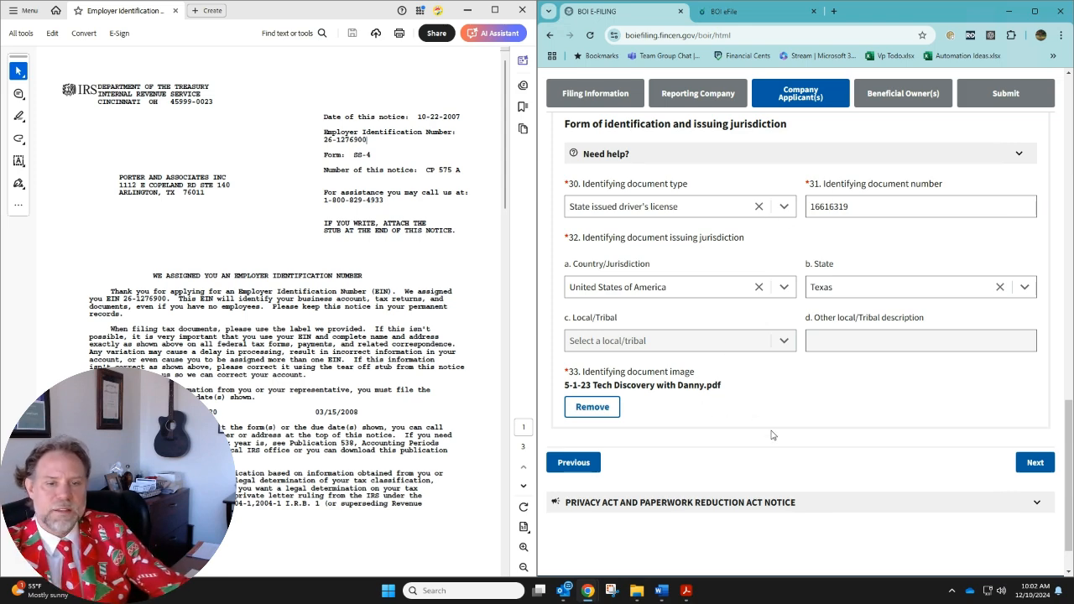
click(1034, 466)
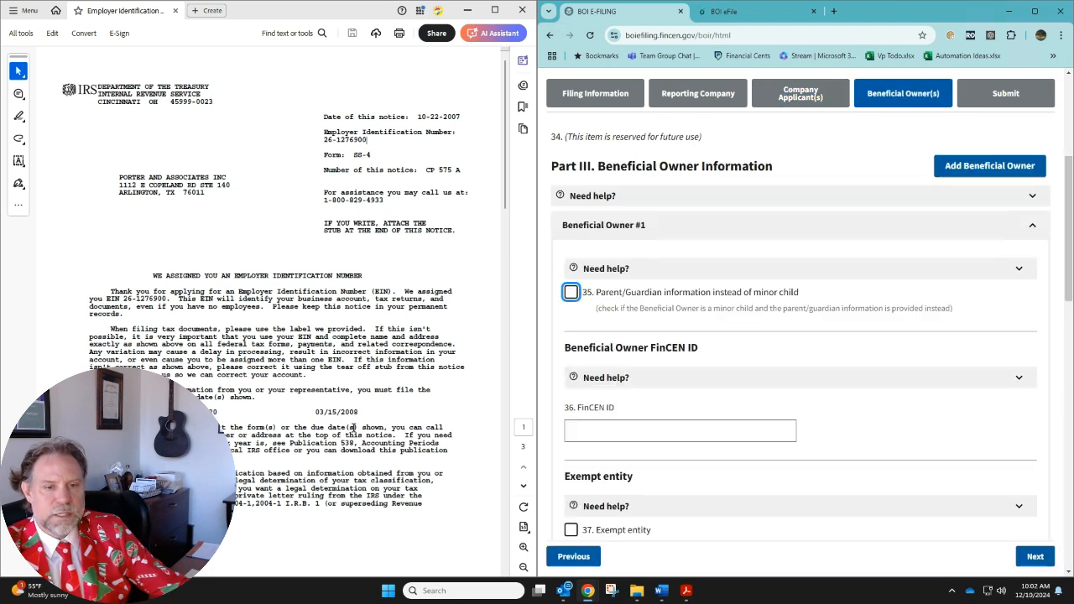
Enter Beneficial Owner #1's last name, first name and date of birth, leaving FinCEN ID, exempt entity, middle name and suffix blank
scroll(684, 331, down, 3)
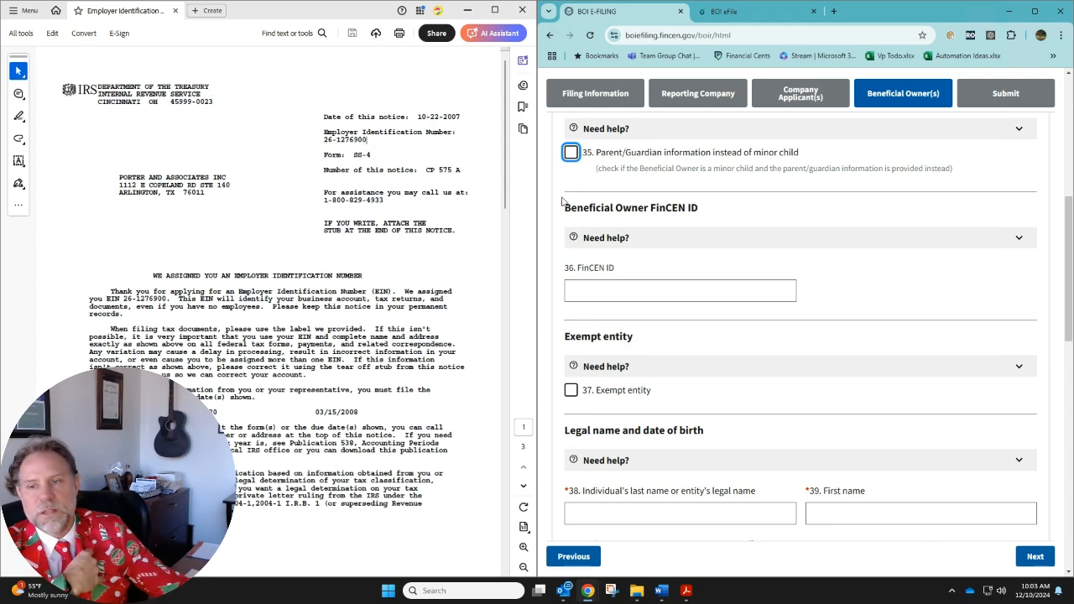
scroll(870, 366, down, 1)
click(785, 402)
key(Tab)
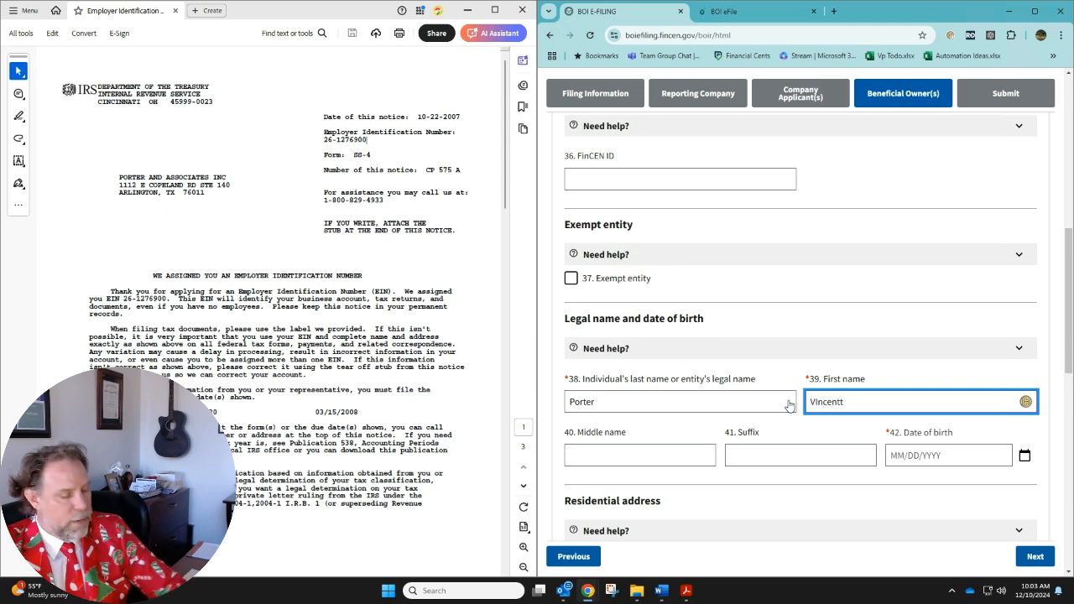
key(Tab)
key(Tab)
key(Tab)
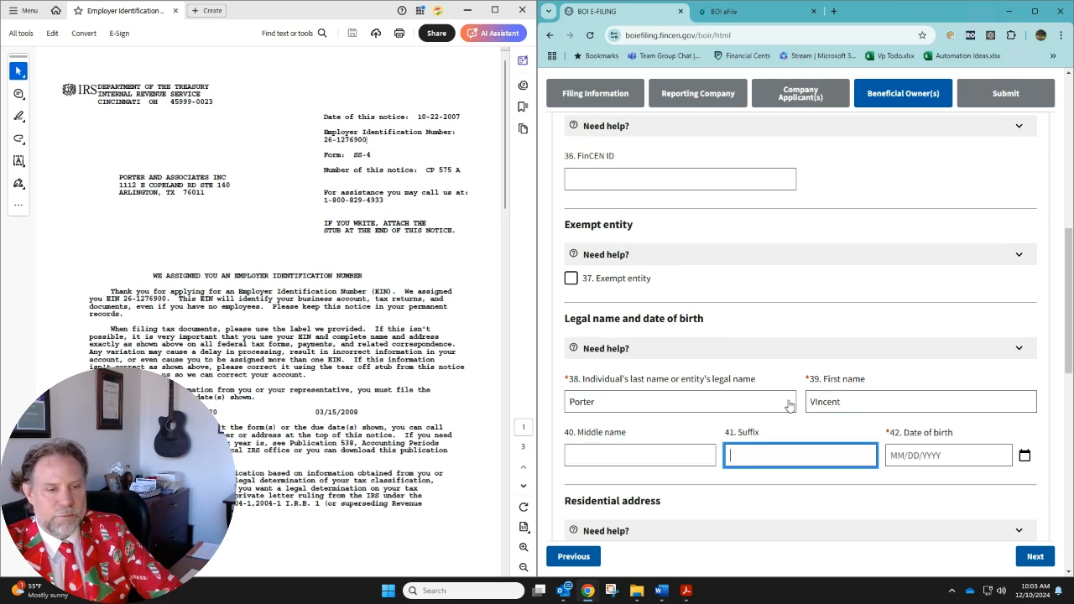
Enter the beneficial owner's street address and city under Residential address
scroll(899, 346, down, 3)
click(694, 375)
text(81)
key(BackSpace)
text(21)
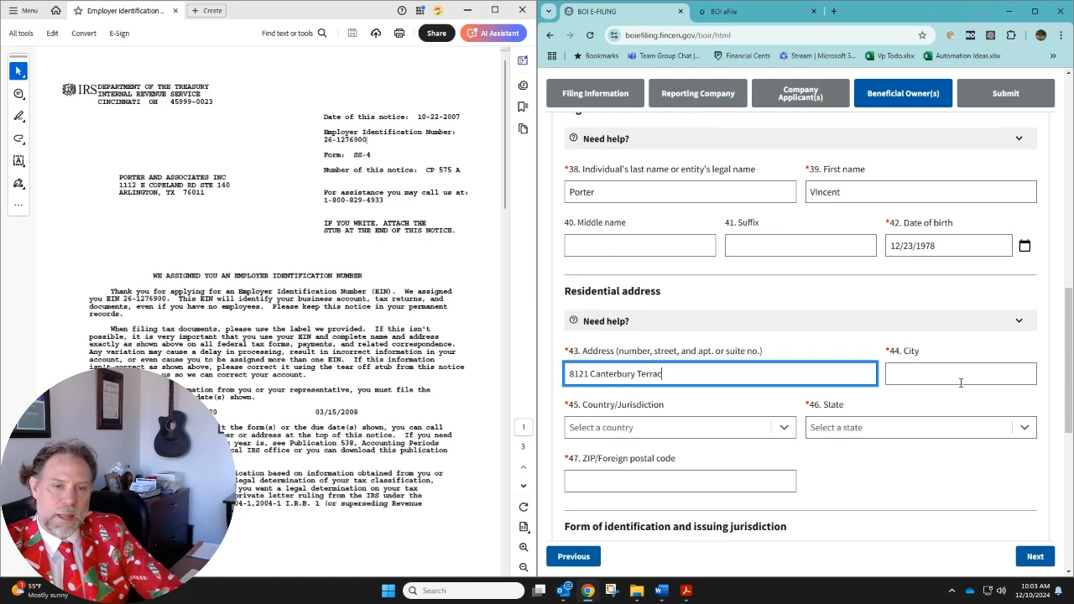
click(961, 374)
text(McKinney)
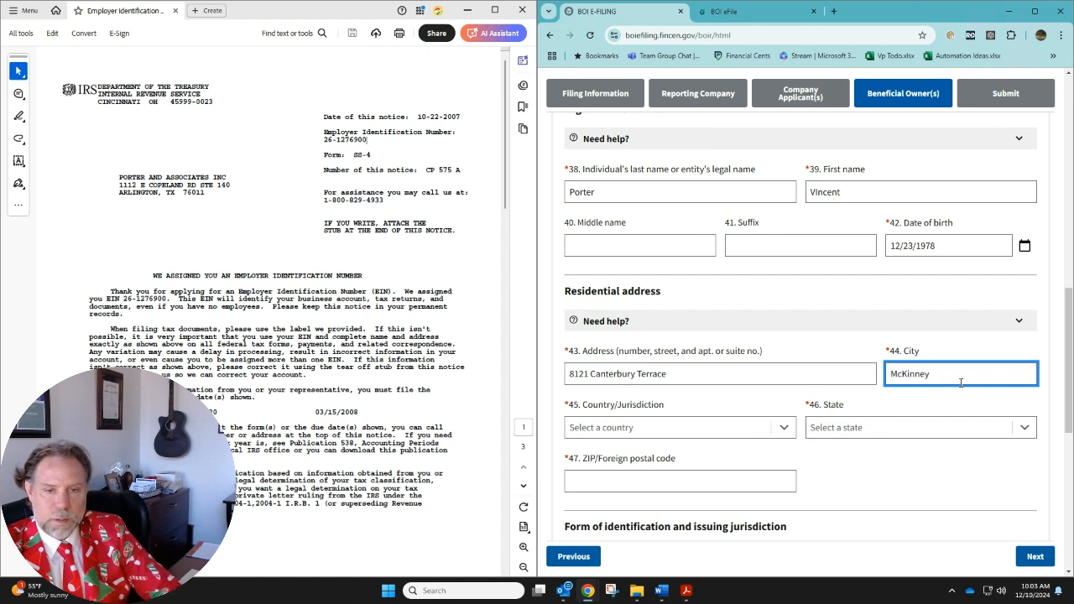
key(Tab)
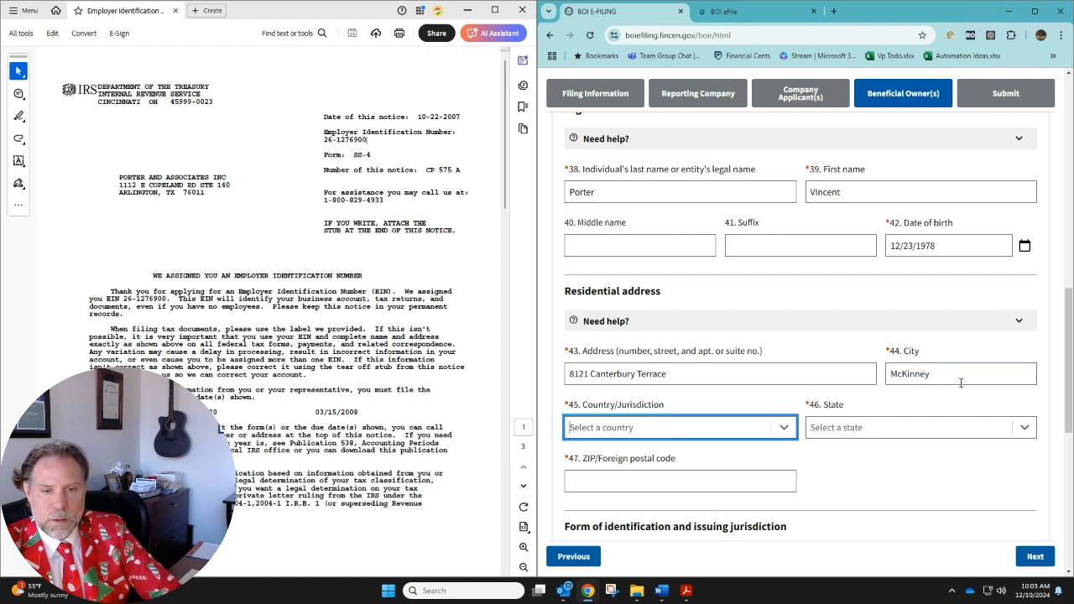
Set the beneficial owner's residential country to United States of America and state to Texas, and enter the ZIP code
text(un)
key(Down)
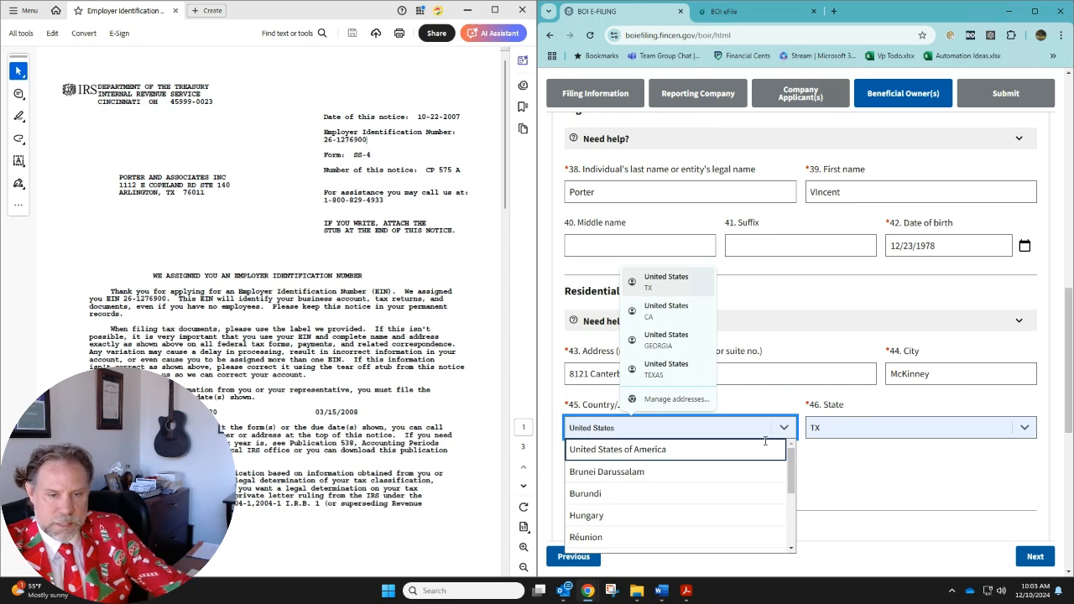
click(762, 449)
click(907, 426)
text(tex)
click(857, 451)
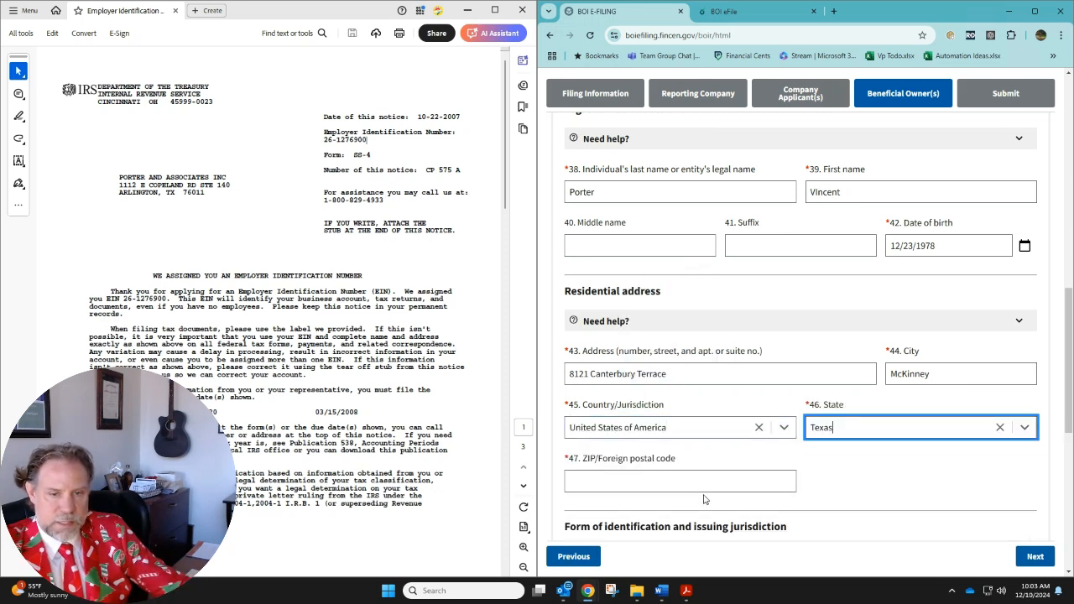
click(693, 481)
text(75072)
Set the beneficial owner's identifying document type to State issued driver's license and enter the identifying document number
scroll(739, 403, down, 3)
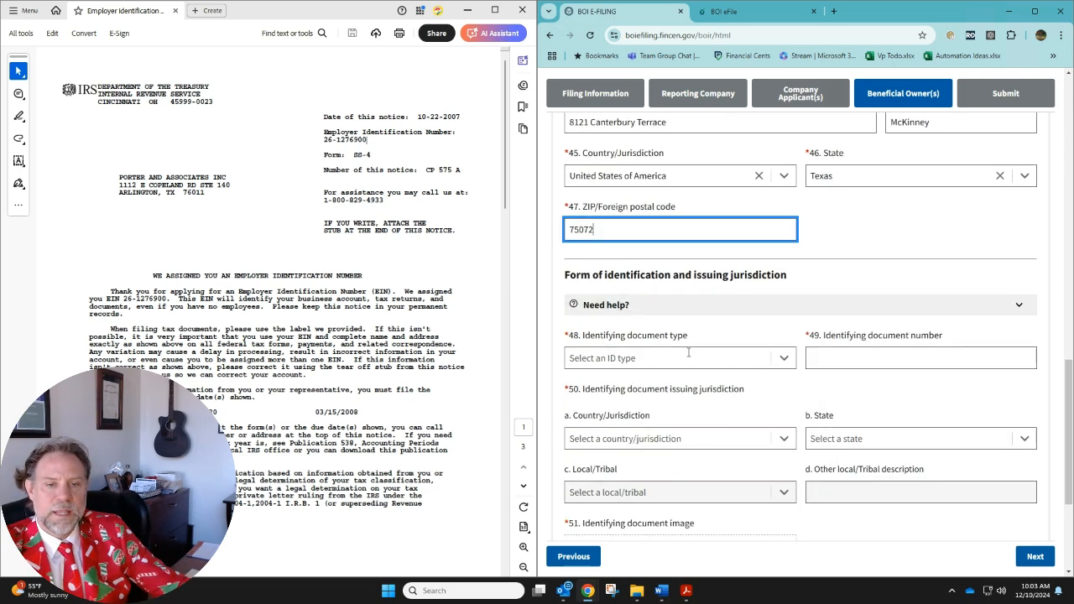
click(708, 362)
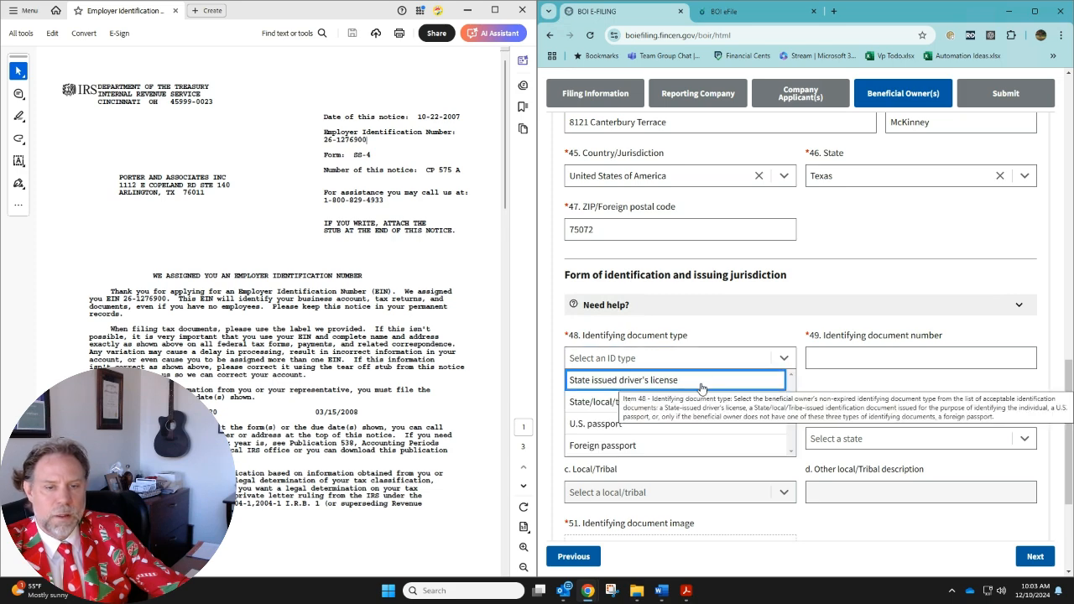
click(700, 379)
click(921, 359)
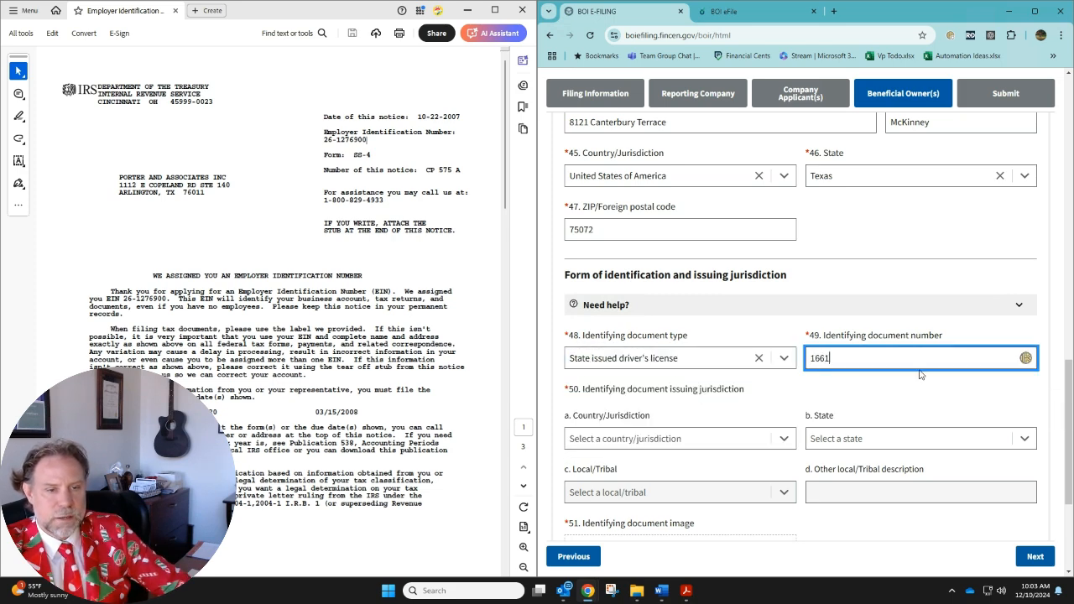
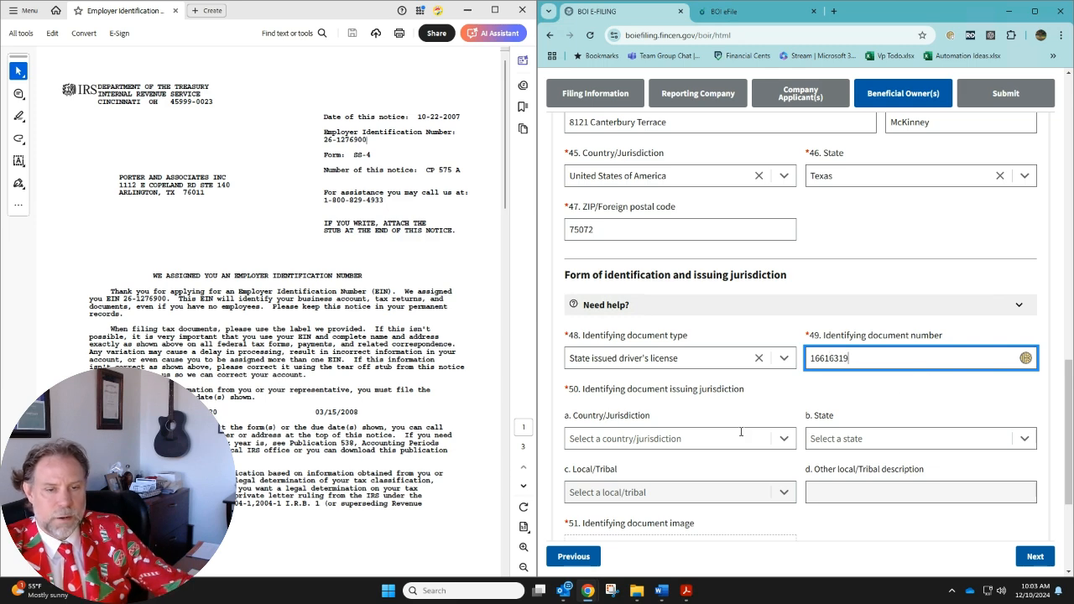
Set the beneficial owner's identifying document issuing jurisdiction to United States of America and Texas
click(742, 437)
click(651, 460)
click(881, 438)
text(tex)
click(827, 464)
Attach the 5-1-23 Tech Discovery PDF as the beneficial owner's identifying document image, and continue to the Submit section to review its fields
scroll(708, 424, down, 2)
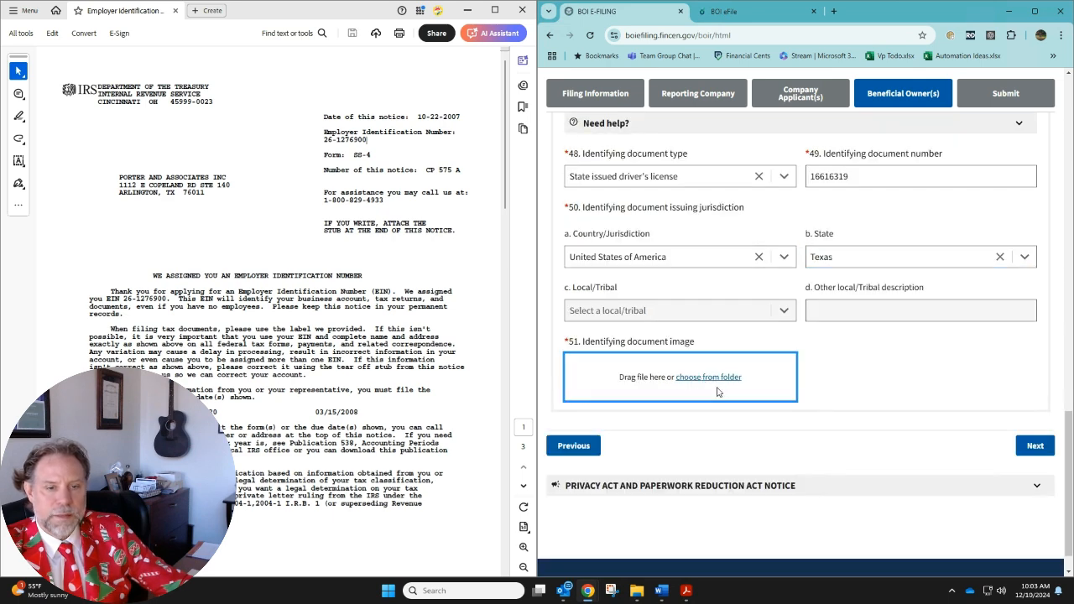
click(719, 392)
double_click(718, 98)
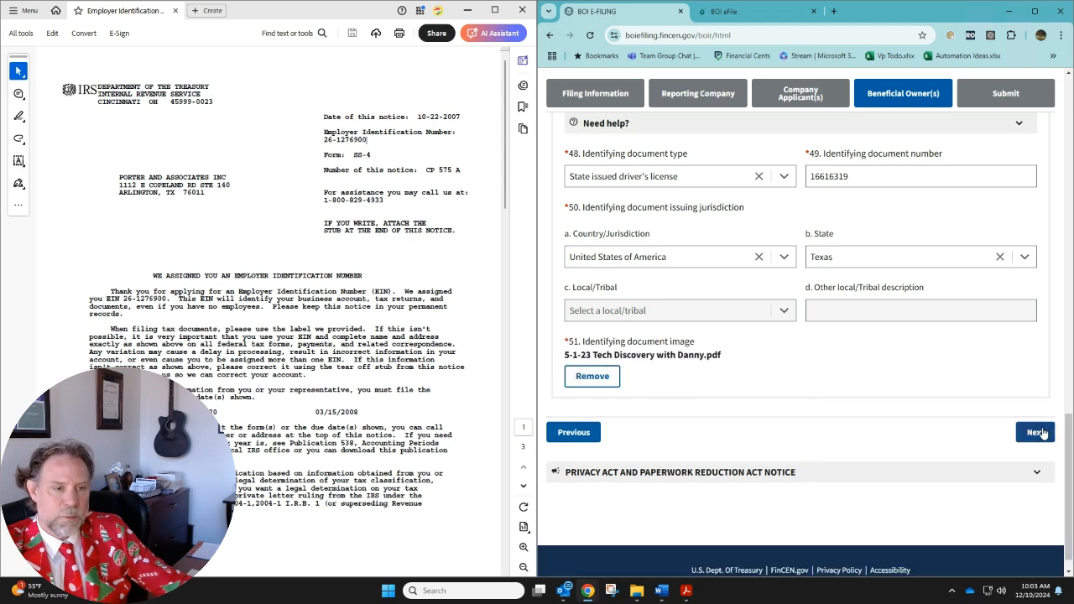
click(1040, 435)
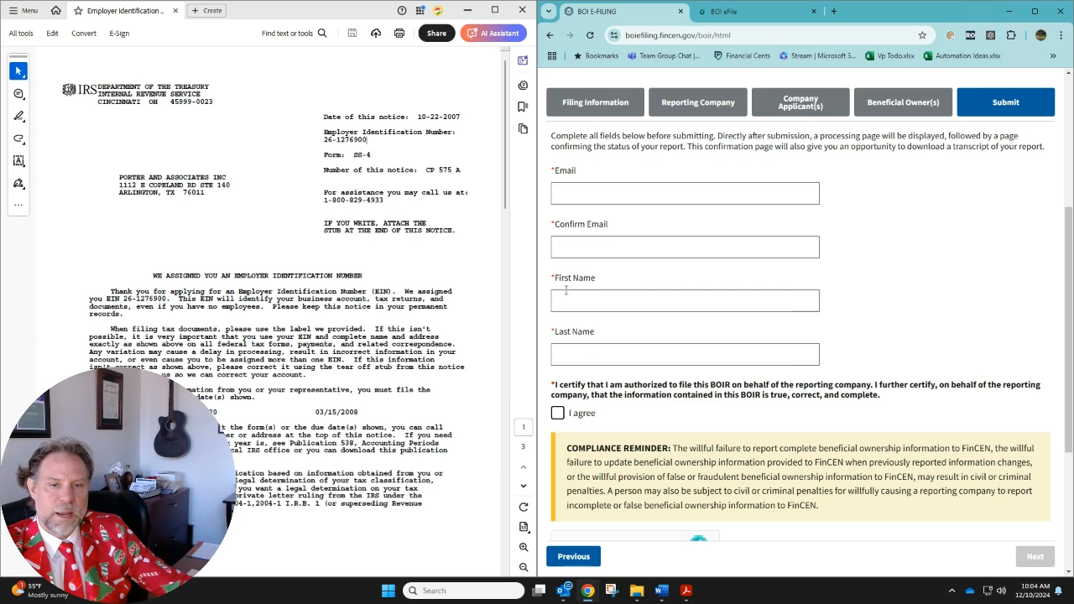
scroll(979, 277, down, 3)
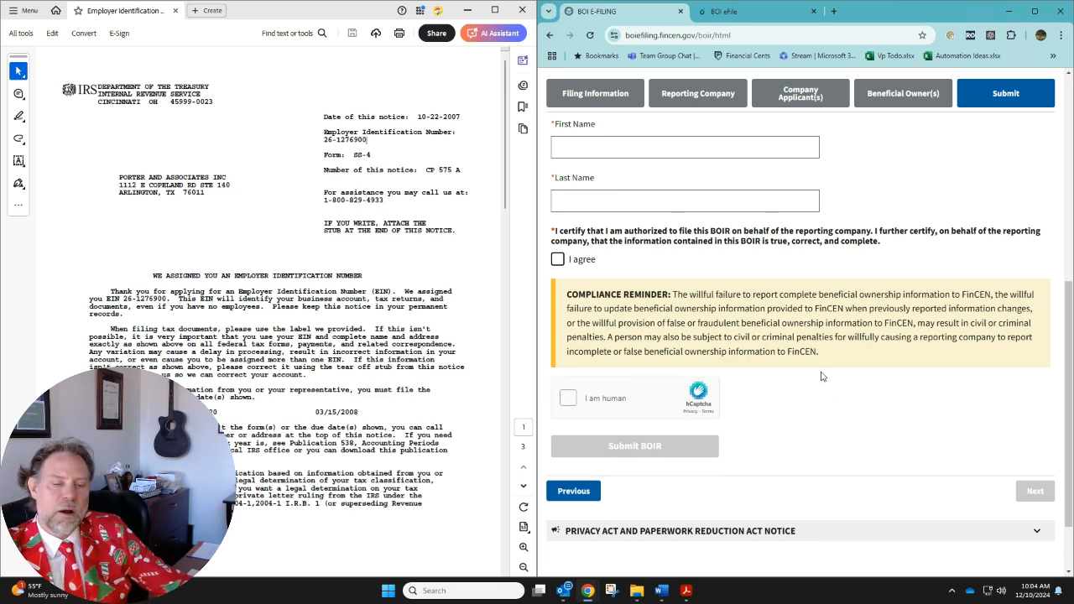
Switch to File Explorer and open the 2024 folder inside Porter and Associates' Tax Return folder
click(636, 594)
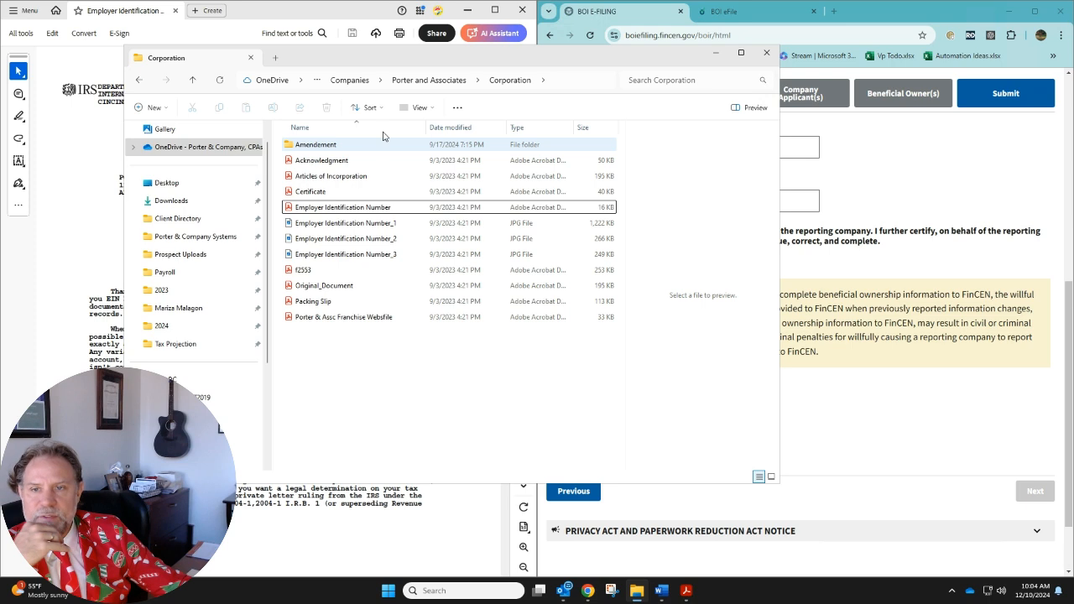
click(429, 79)
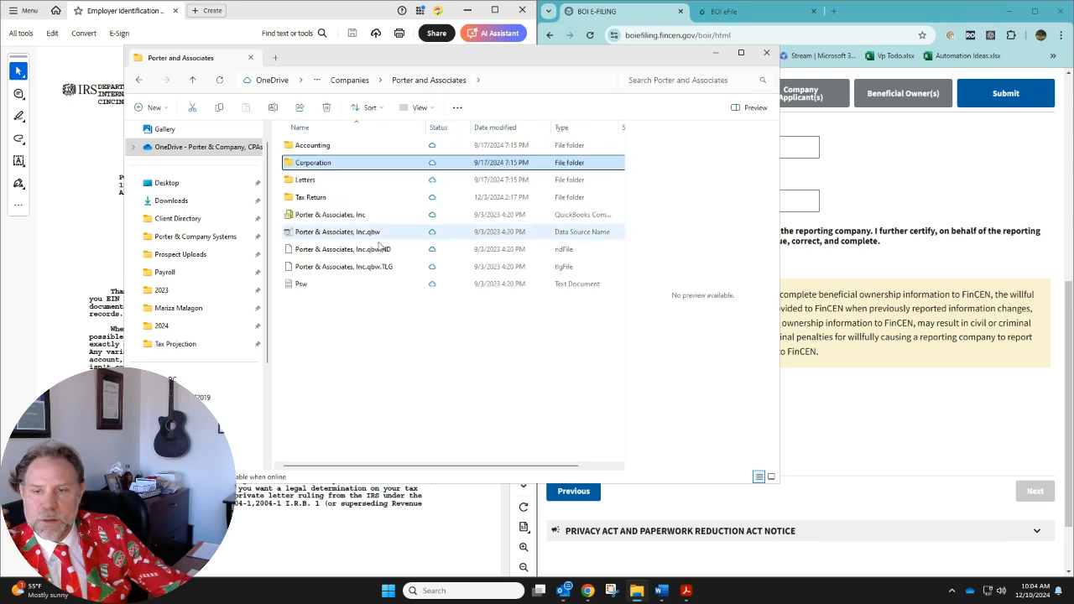
click(335, 198)
double_click(324, 198)
scroll(358, 445, down, 1)
click(319, 347)
double_click(326, 347)
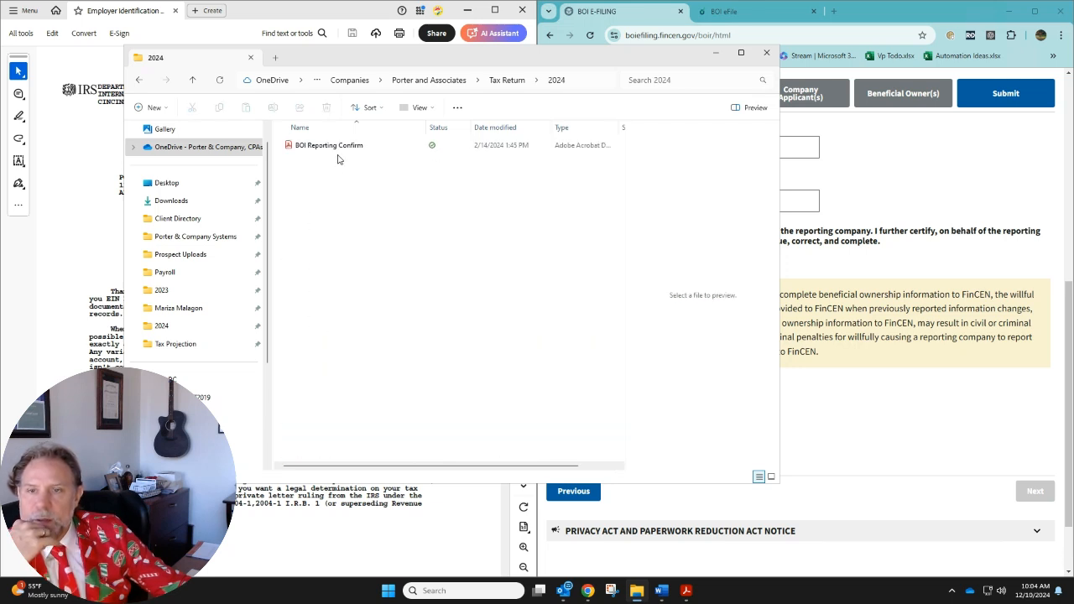
Open the BOI Reporting Confirm PDF and examine its submission, submitter and validation information beside the BOI E-Filing page
double_click(334, 147)
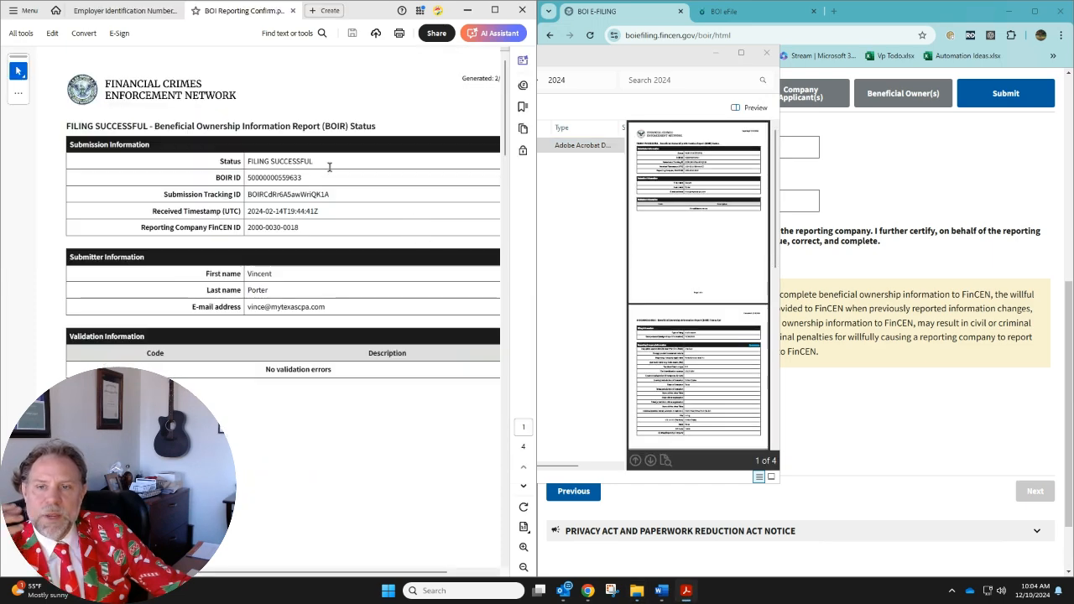
click(523, 568)
click(606, 392)
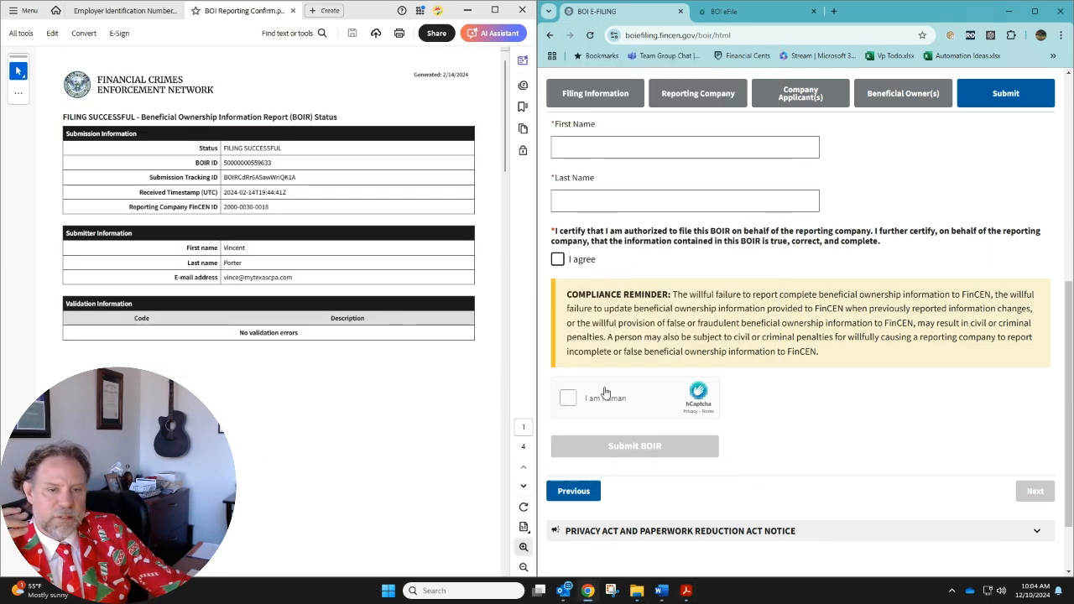
click(275, 277)
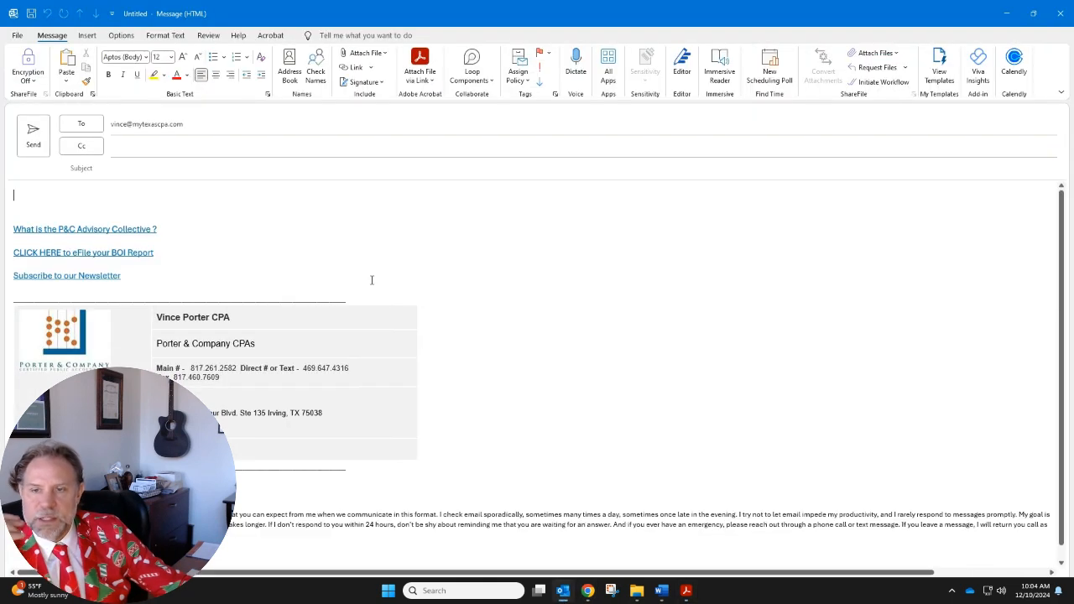
click(1059, 14)
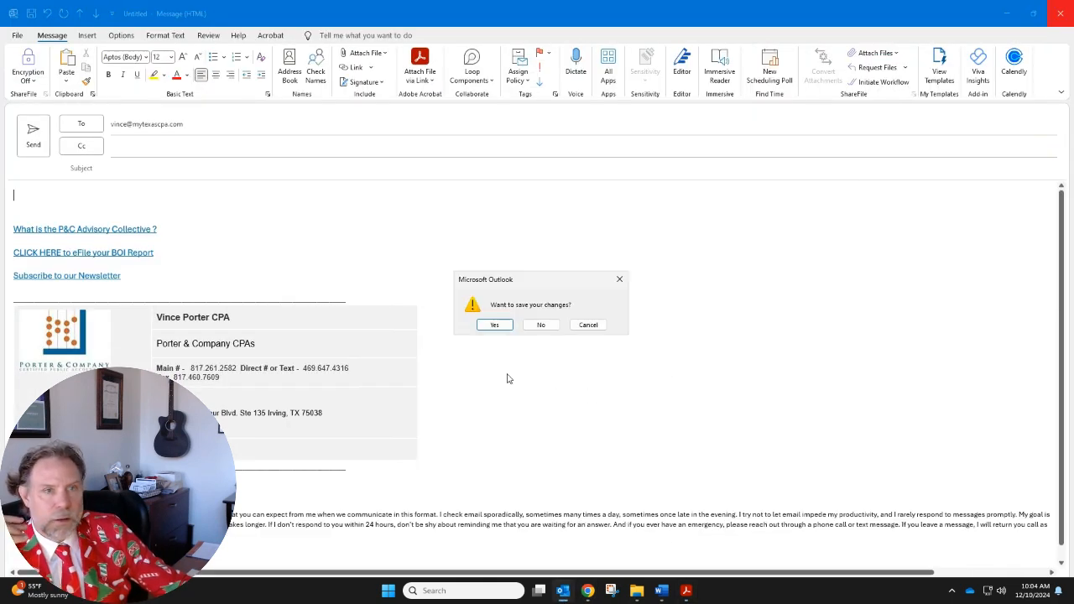
click(542, 325)
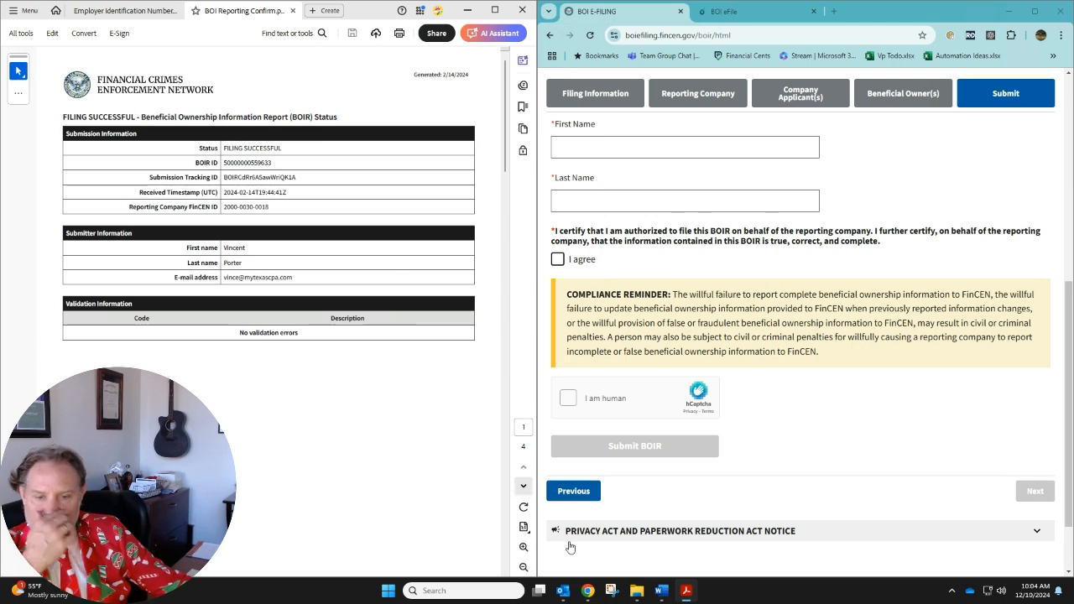
Switch to Outlook's mail view and search for a "boir" confirmation email
mouse_move(563, 590)
click(317, 549)
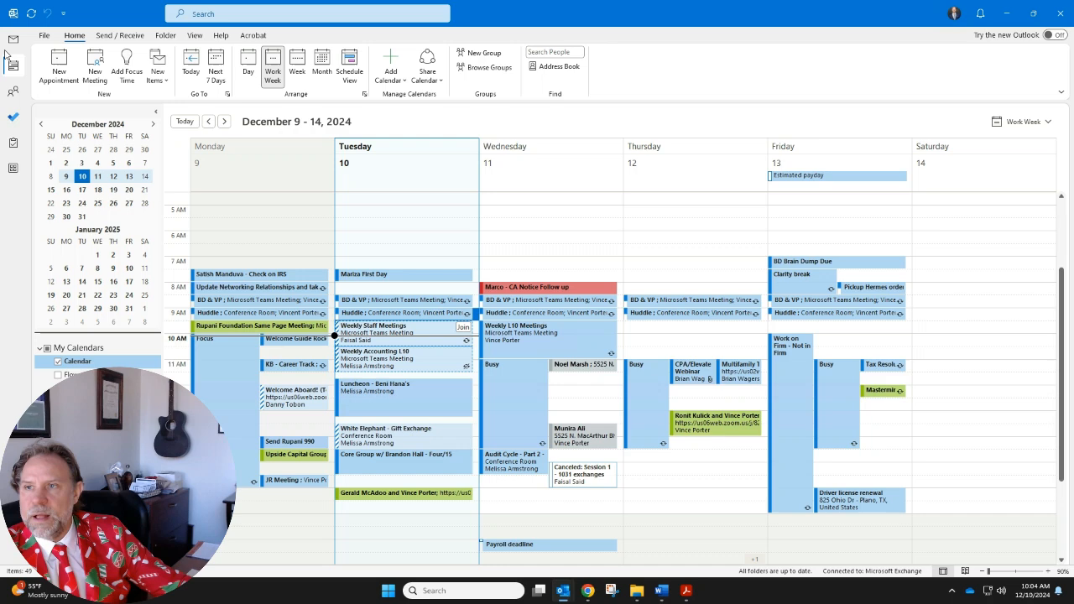
click(13, 40)
click(296, 14)
text(bpo)
key(BackSpace)
key(BackSpace)
key(BackSpace)
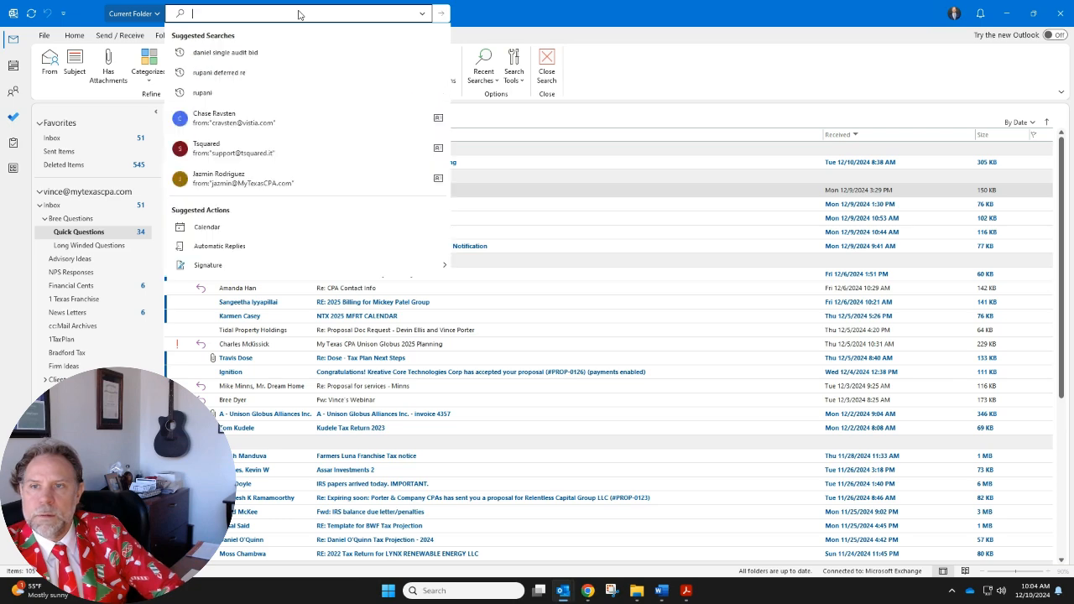
text(boir confim)
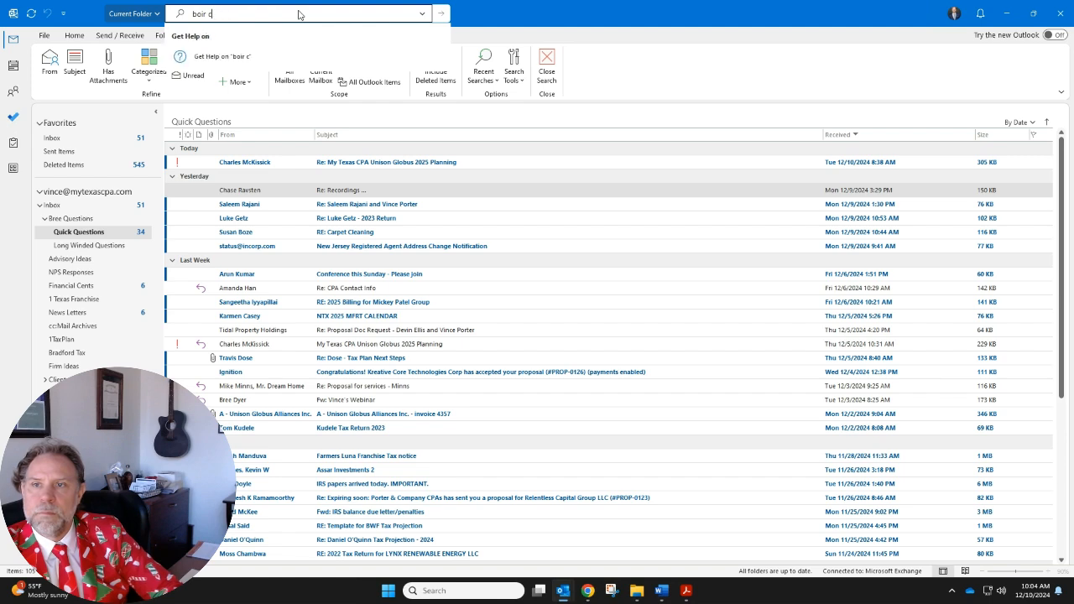
Open the Beneficial Ownership Information Report (BOIR) Submission Status email, examine the forwarded FinCEN status notice, and close the message
click(316, 52)
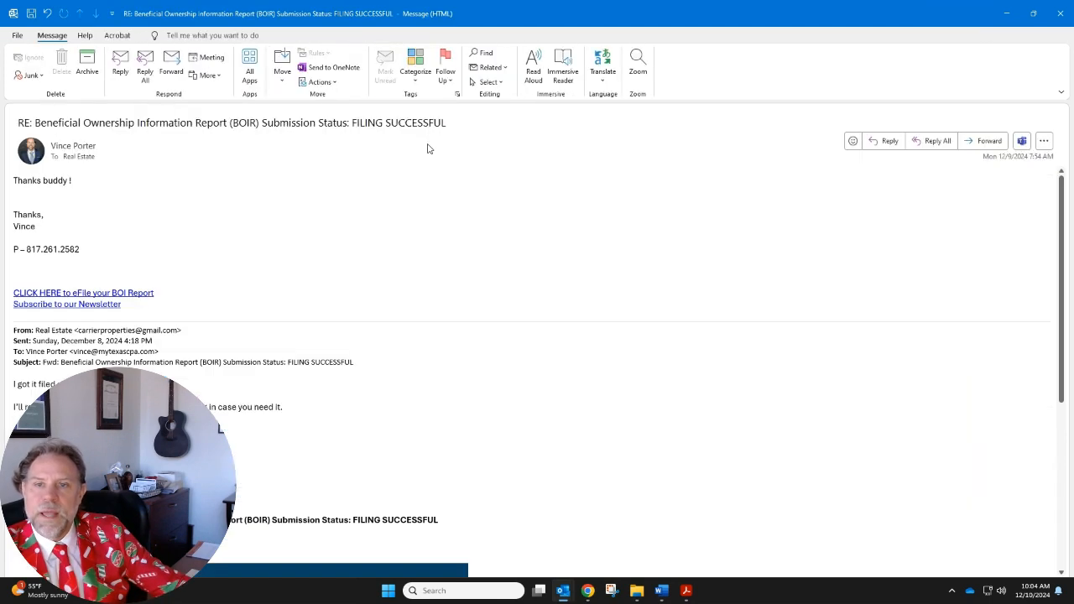
scroll(490, 365, down, 4)
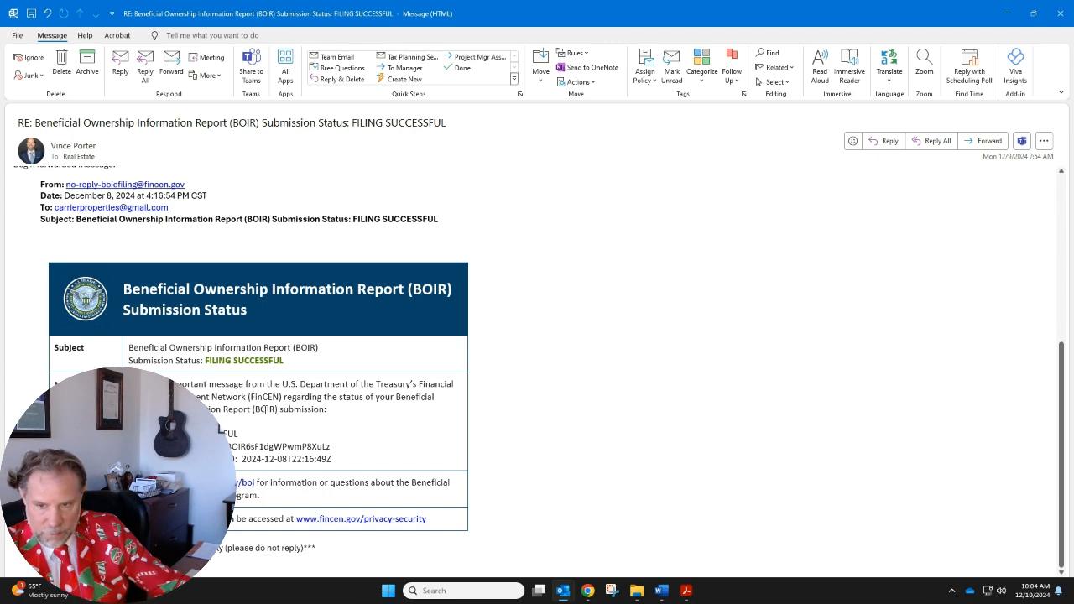
click(1060, 13)
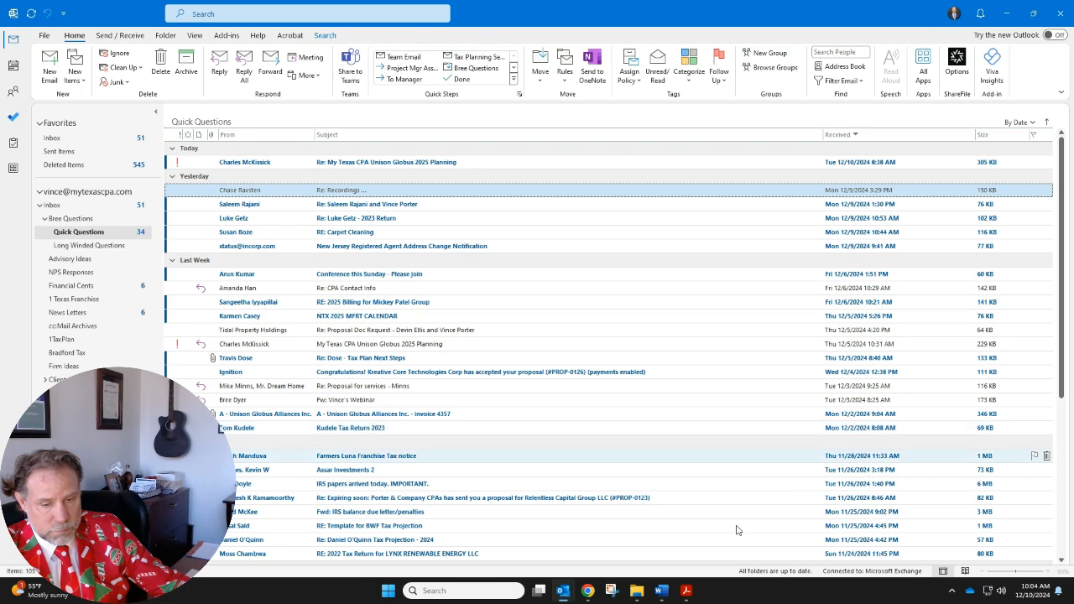
Switch back to the BOI E-Filing page in Chrome with Outlook minimized, and maximize the browser window
click(588, 590)
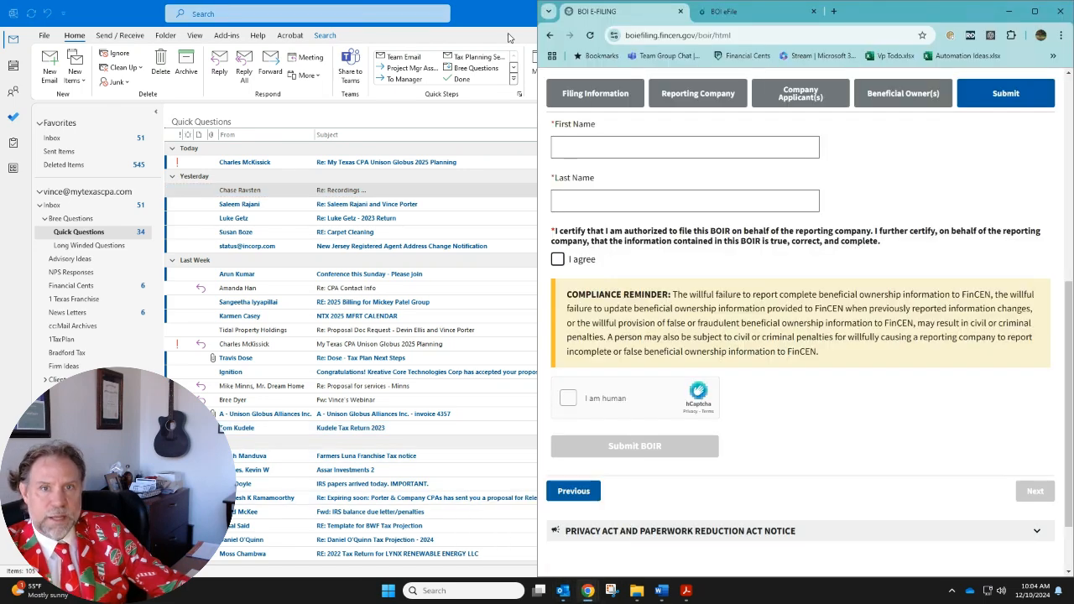
click(1007, 13)
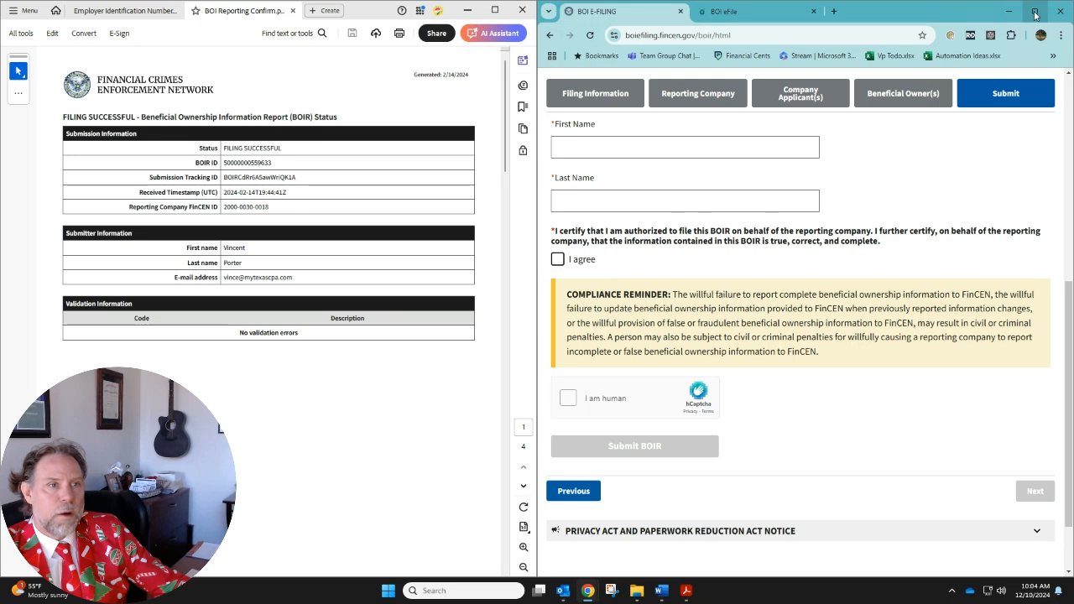
click(1034, 12)
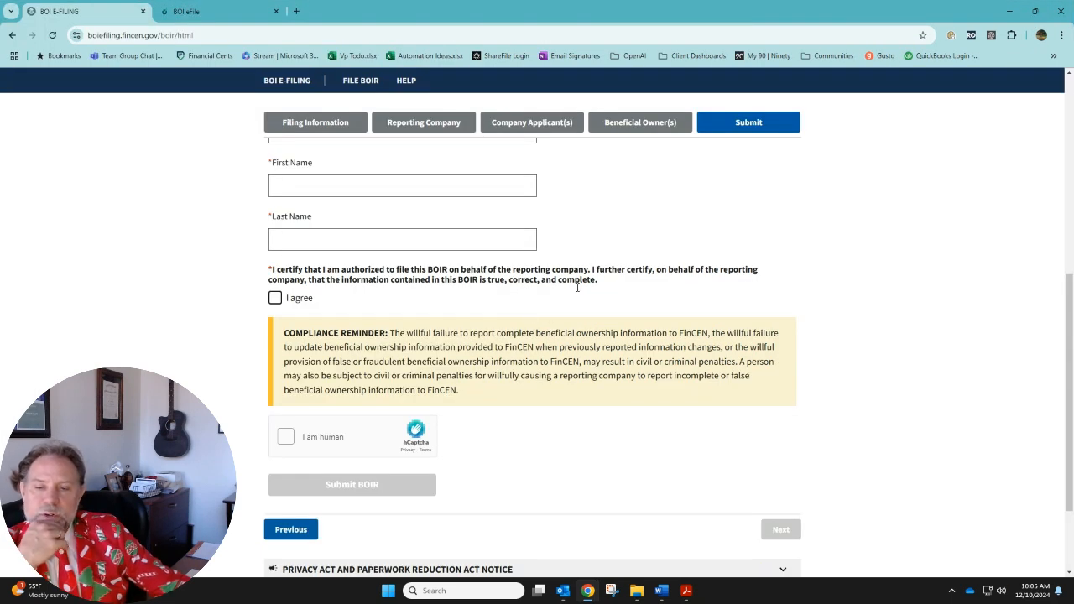